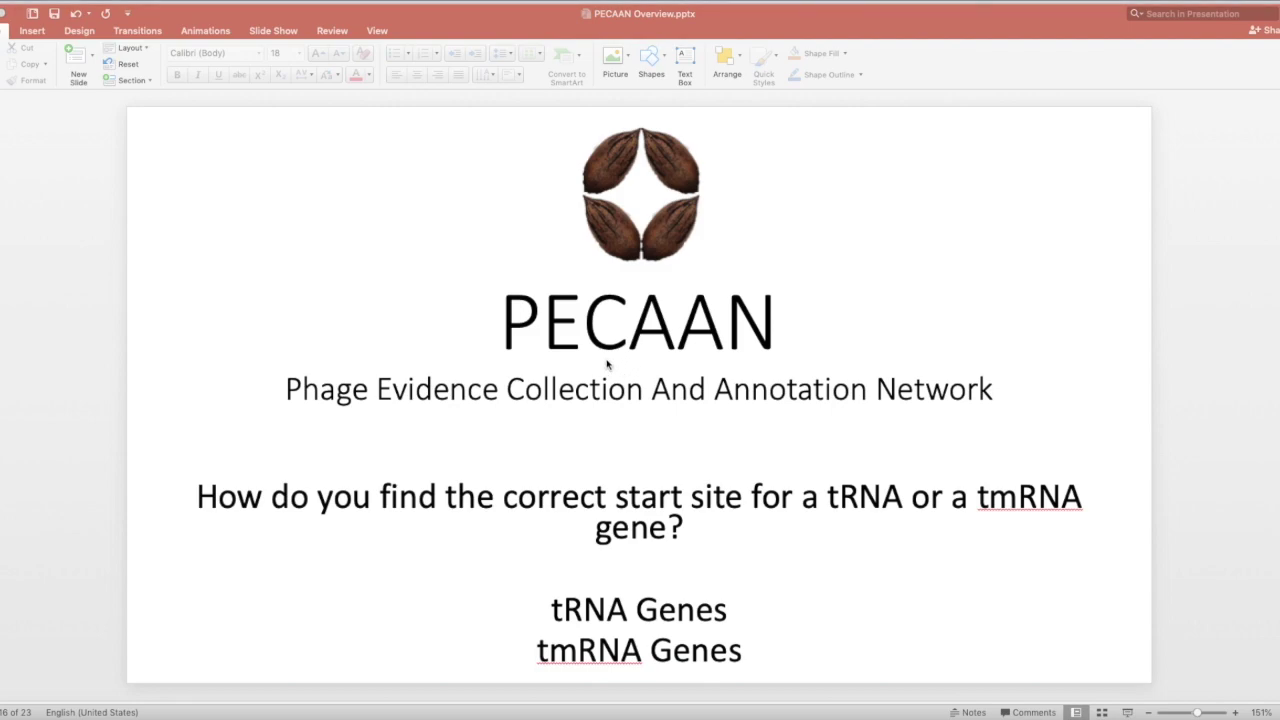
# Advance the presentation to the tRNA secondary-structure slide, then return to PECAAN in Chrome
pyautogui.click(617, 437)
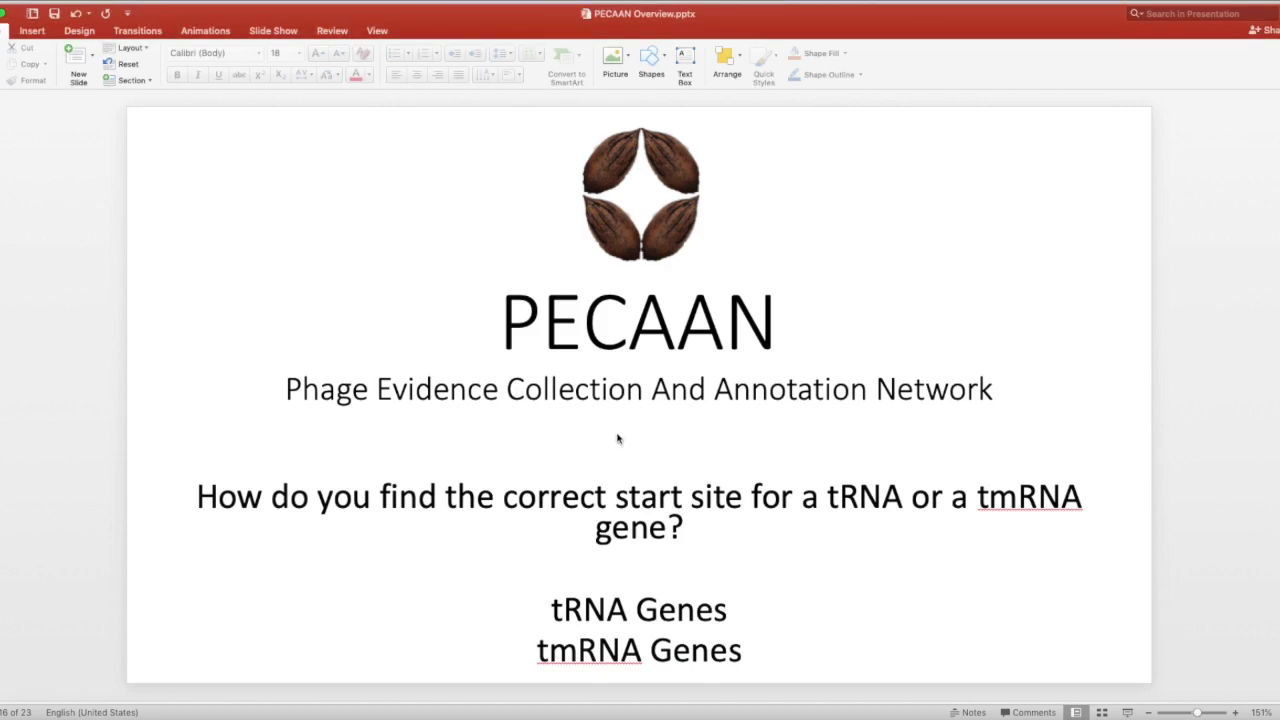
pyautogui.press('pagedown')
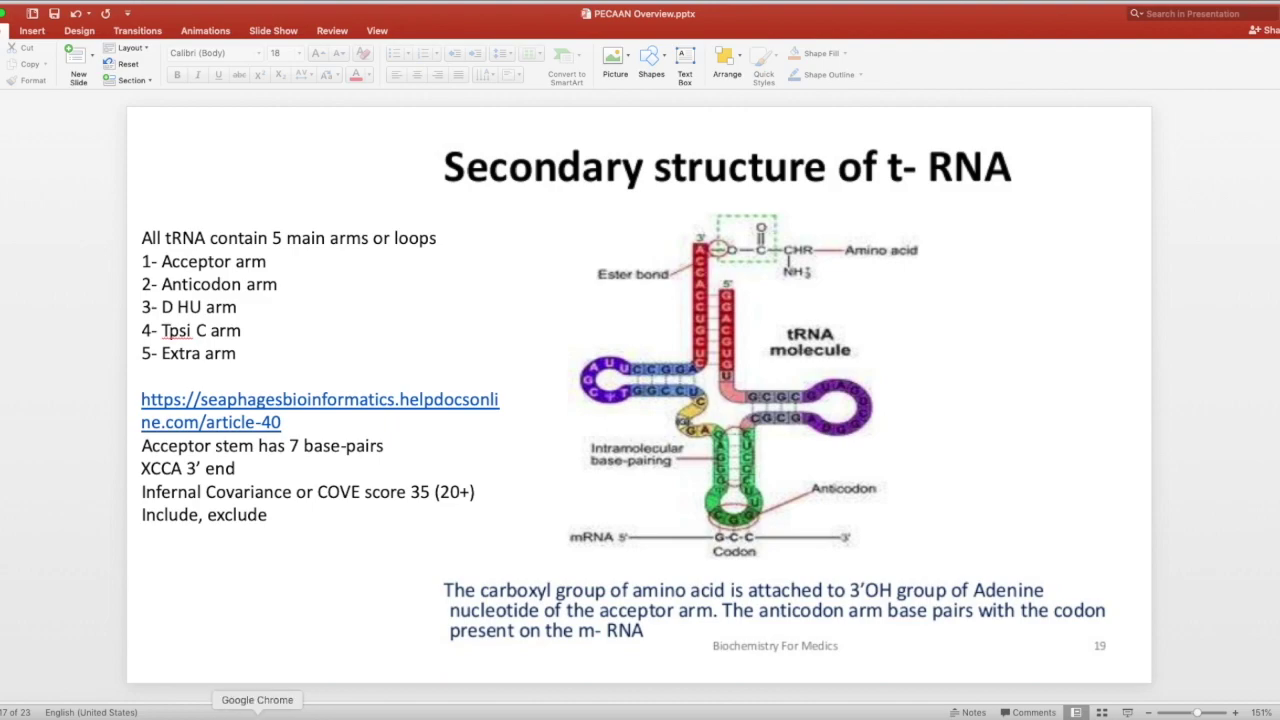
pyautogui.click(257, 714)
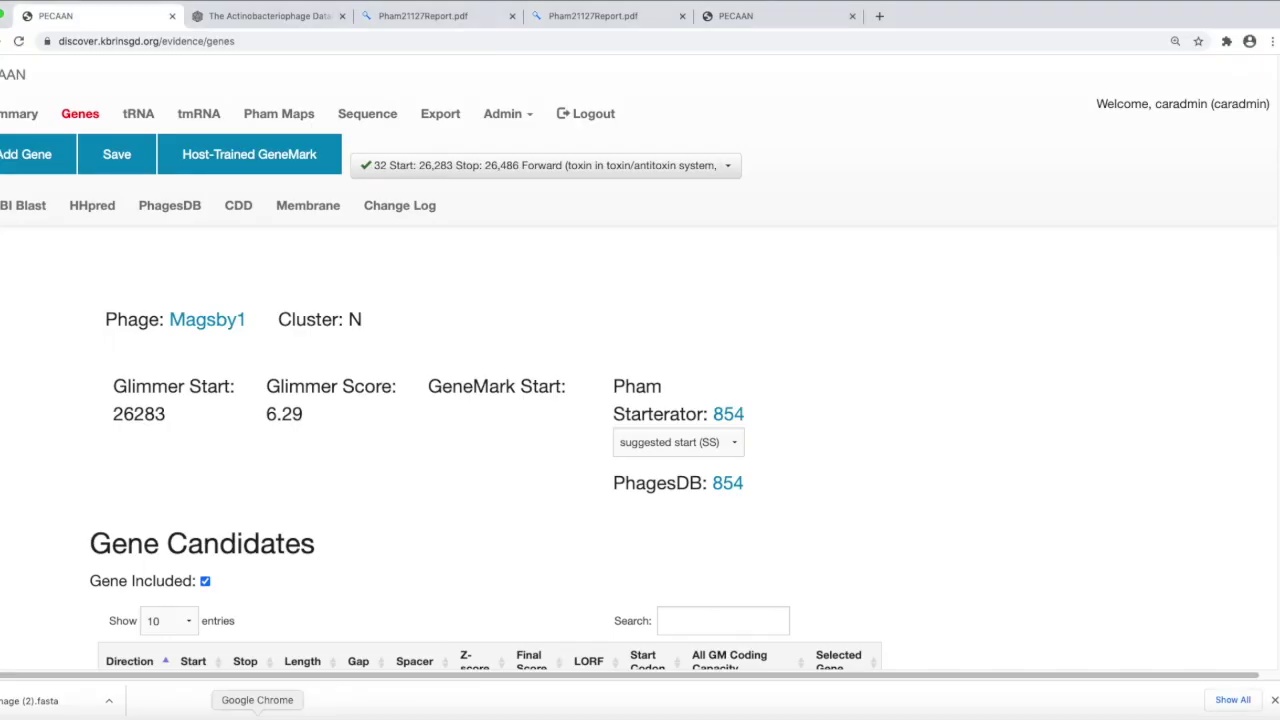
# View Magsby1's tRNA evidence, then the Pham Maps tab comparing Magsby1 with Xerxes (genes 31–45)
pyautogui.click(138, 115)
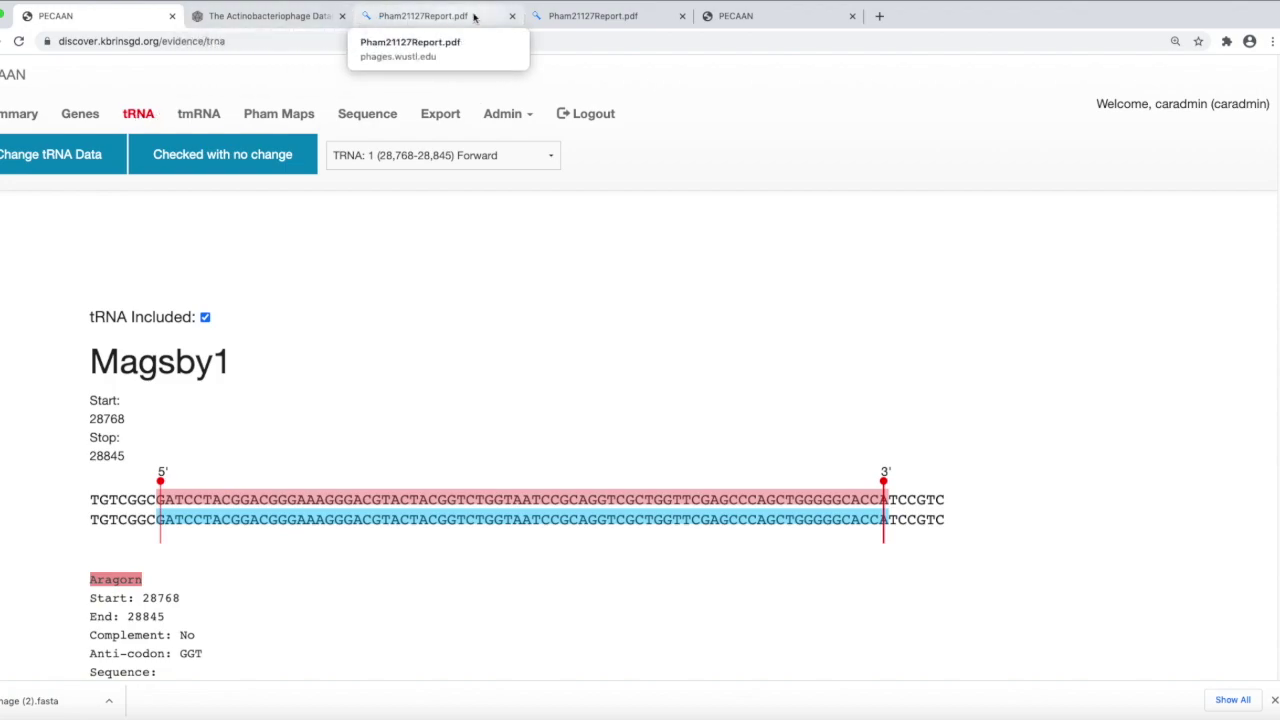
pyautogui.click(760, 16)
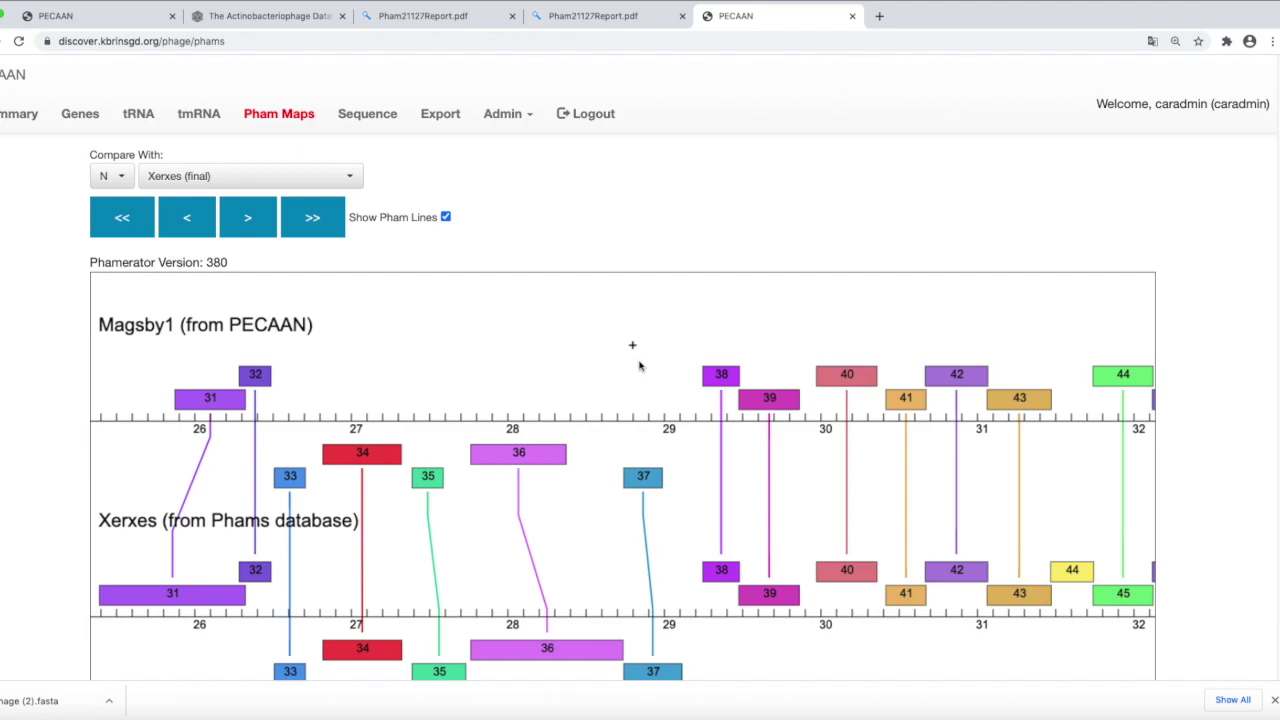
# Check the tRNA marker and gene 37 on the Pham Map, then reopen tRNA 1 evidence (28,768–28,845)
pyautogui.moveTo(632, 347)
pyautogui.moveTo(642, 478)
pyautogui.click(108, 18)
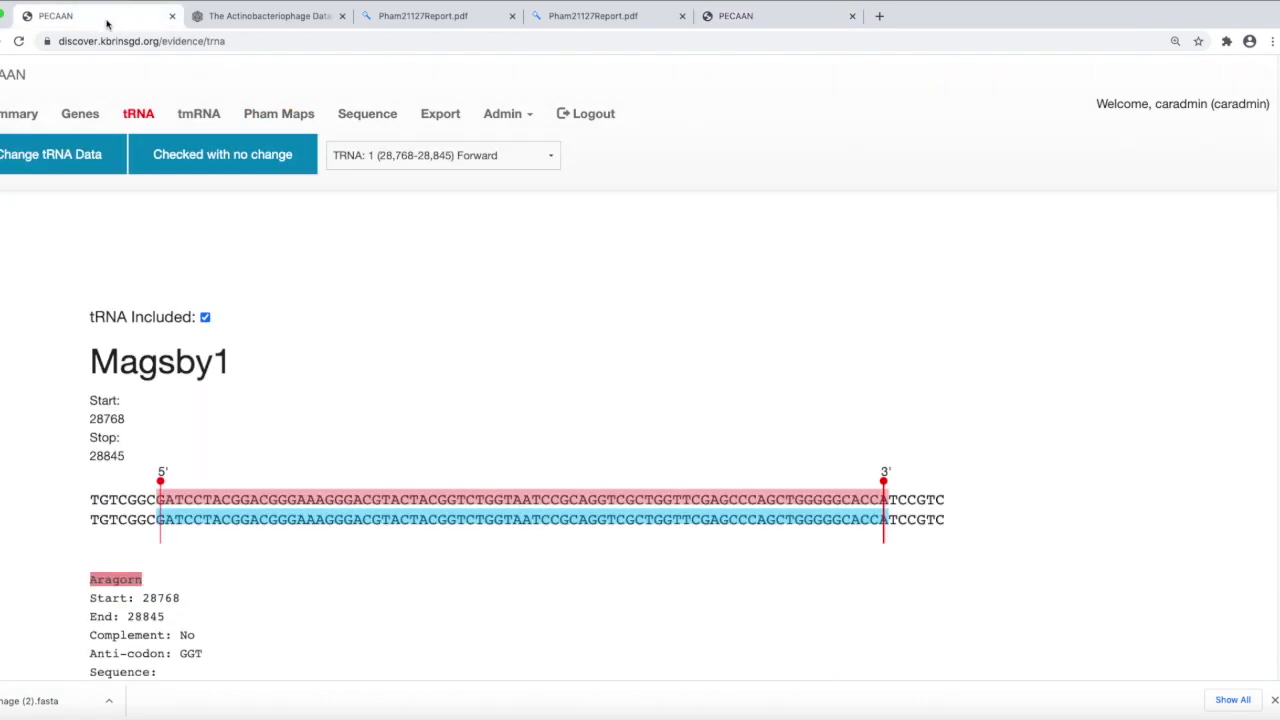
pyautogui.click(139, 117)
pyautogui.scroll(-1, 1072, 356)
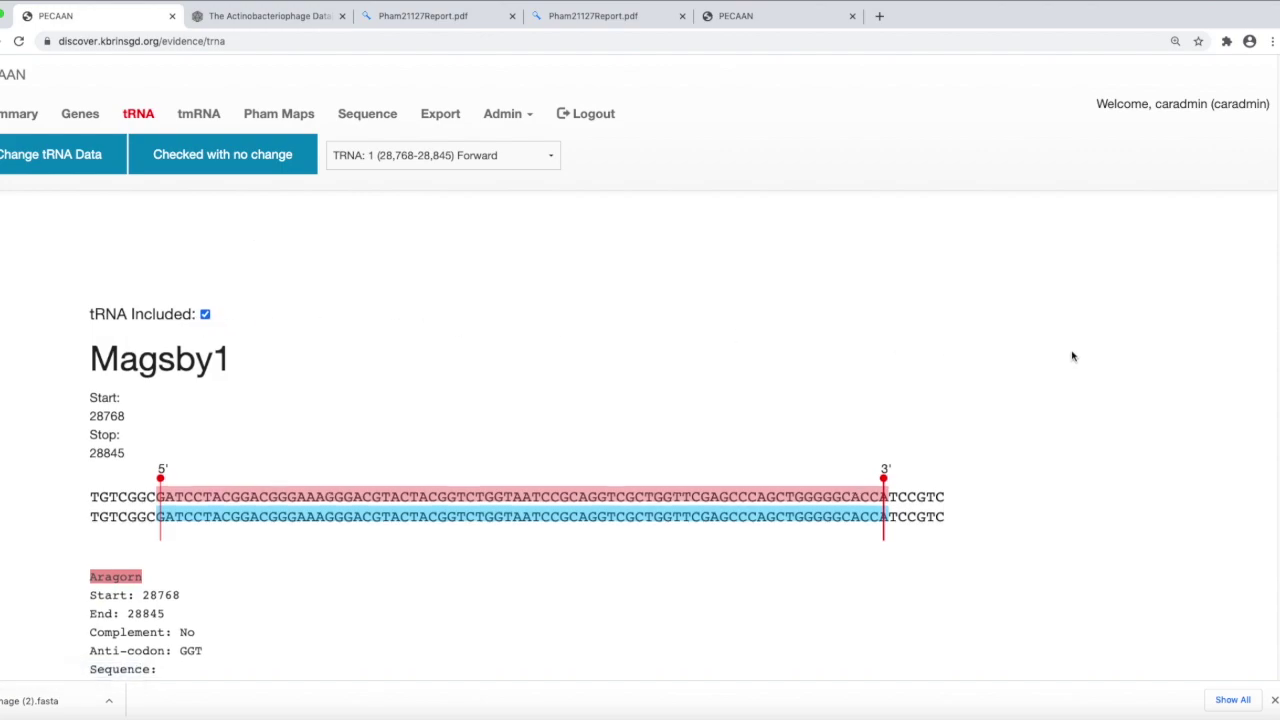
pyautogui.scroll(-1, 1072, 356)
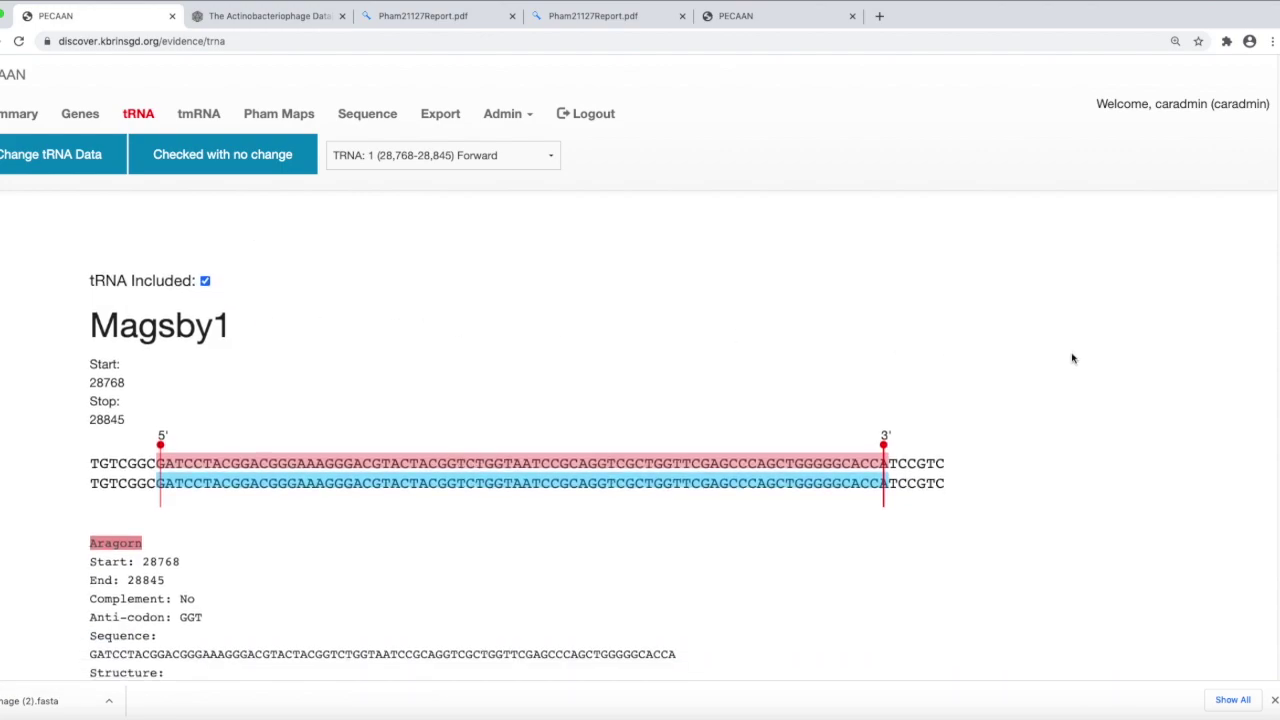
pyautogui.scroll(-1, 1072, 358)
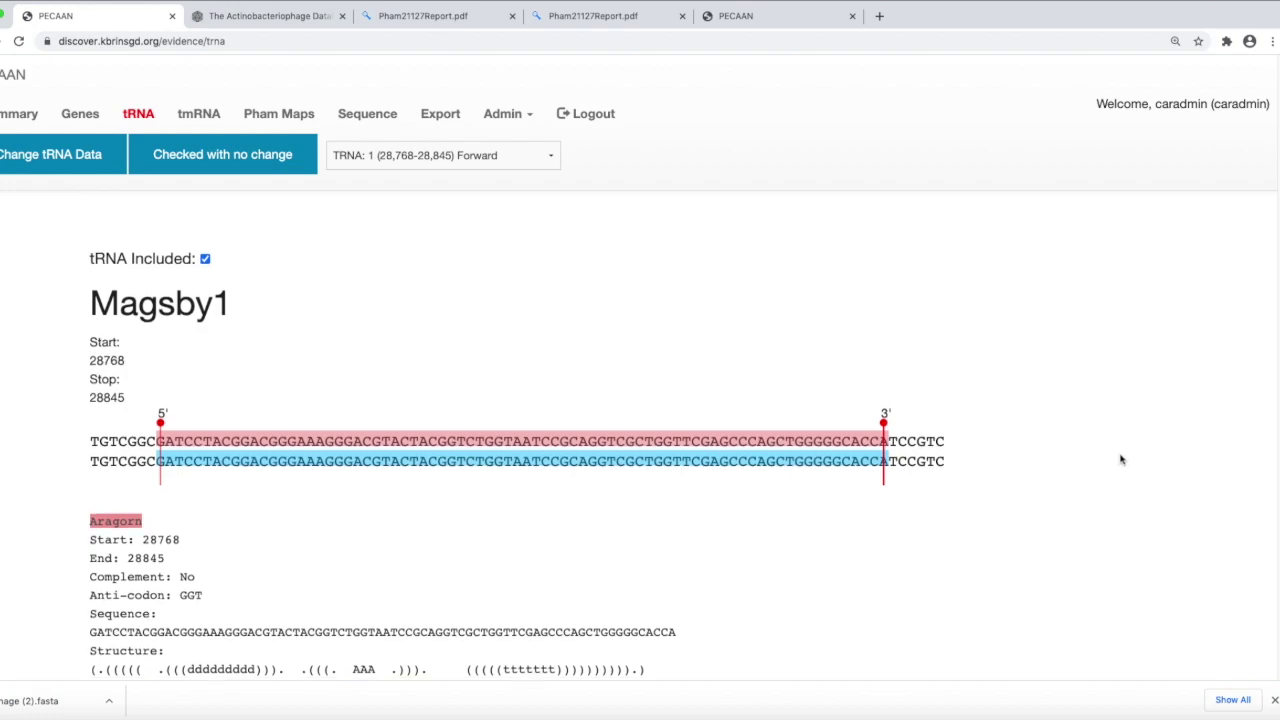
pyautogui.scroll(-4, 1124, 454)
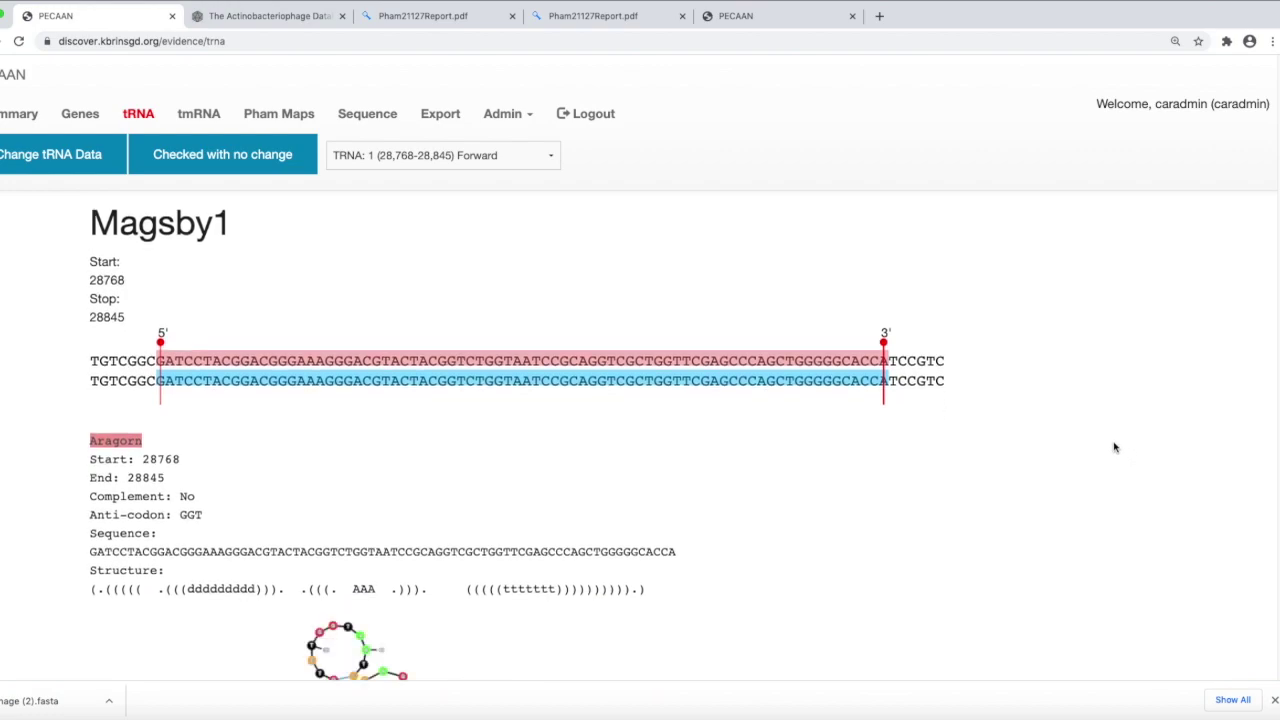
pyautogui.scroll(-3, 1114, 450)
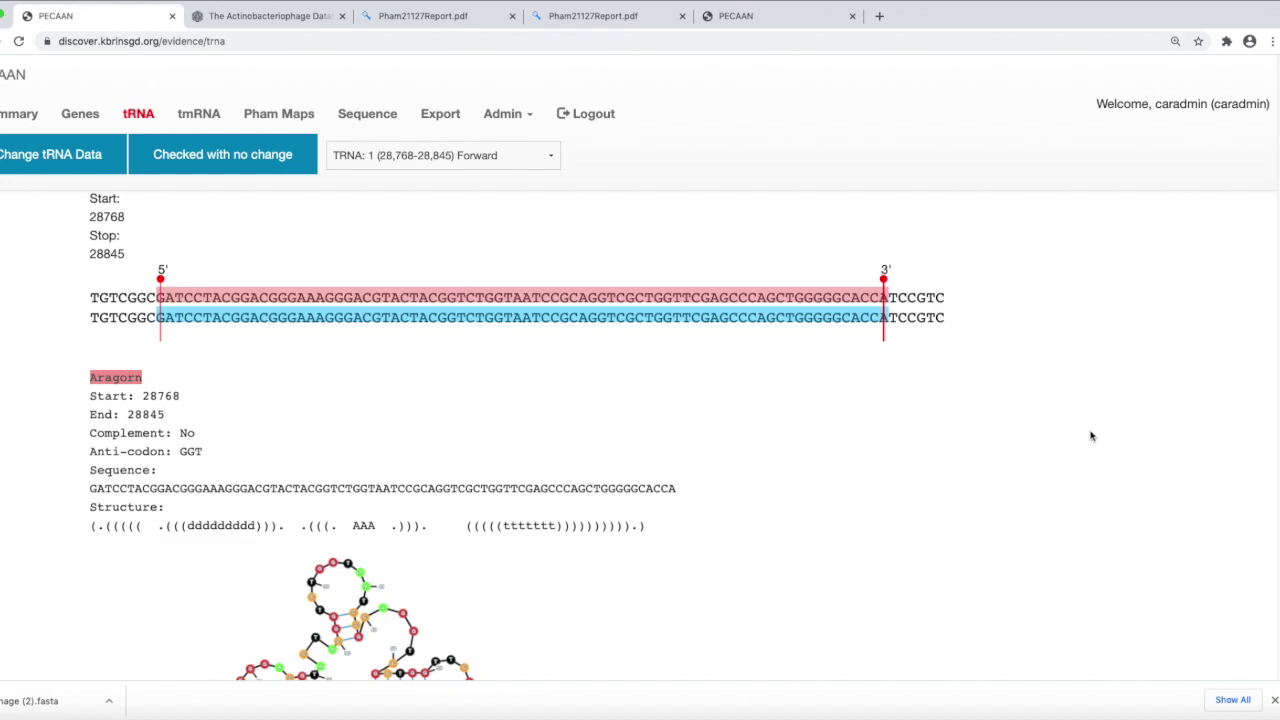
pyautogui.scroll(-3, 1145, 445)
pyautogui.scroll(-5, 1145, 445)
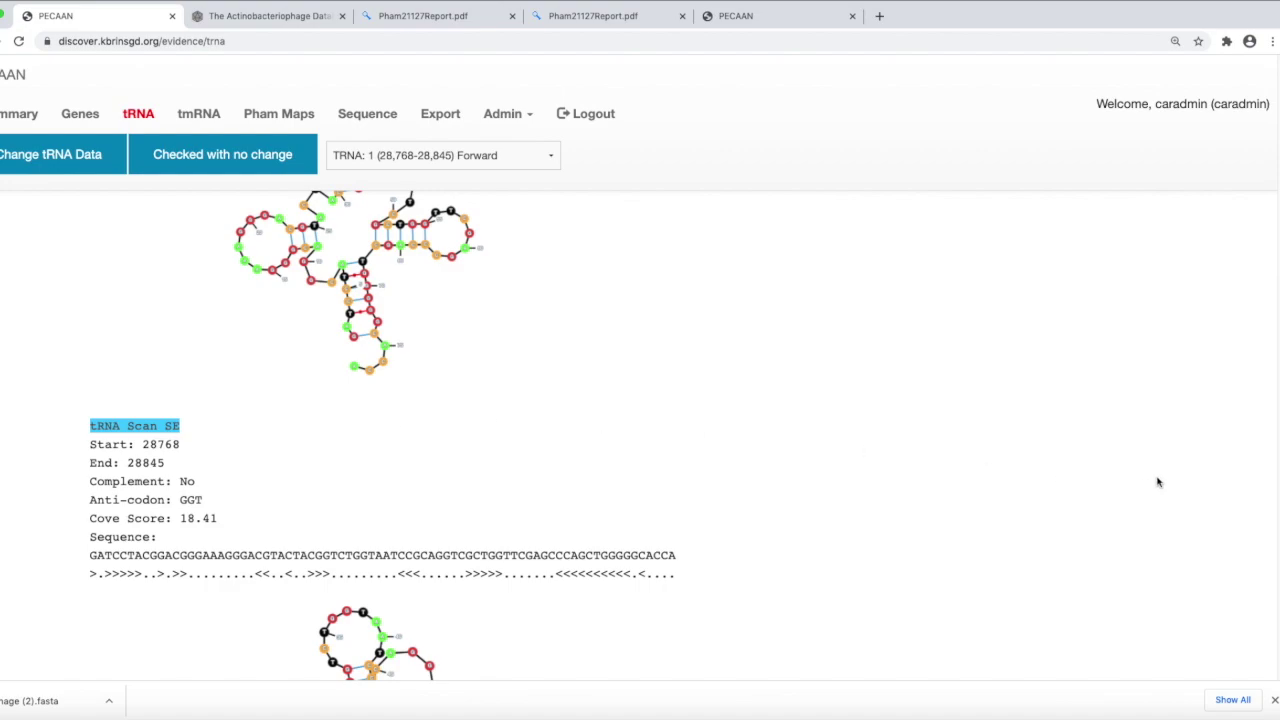
pyautogui.scroll(1, 1185, 477)
pyautogui.scroll(5, 1185, 477)
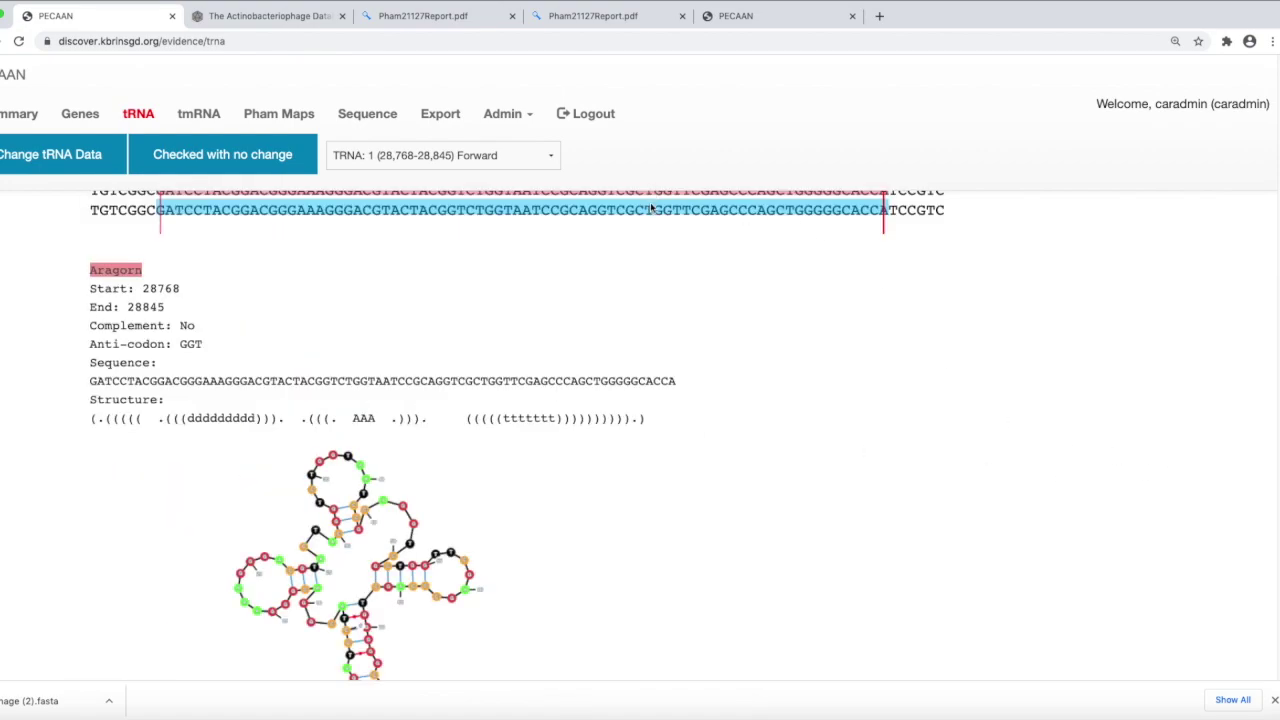
pyautogui.scroll(1, 846, 246)
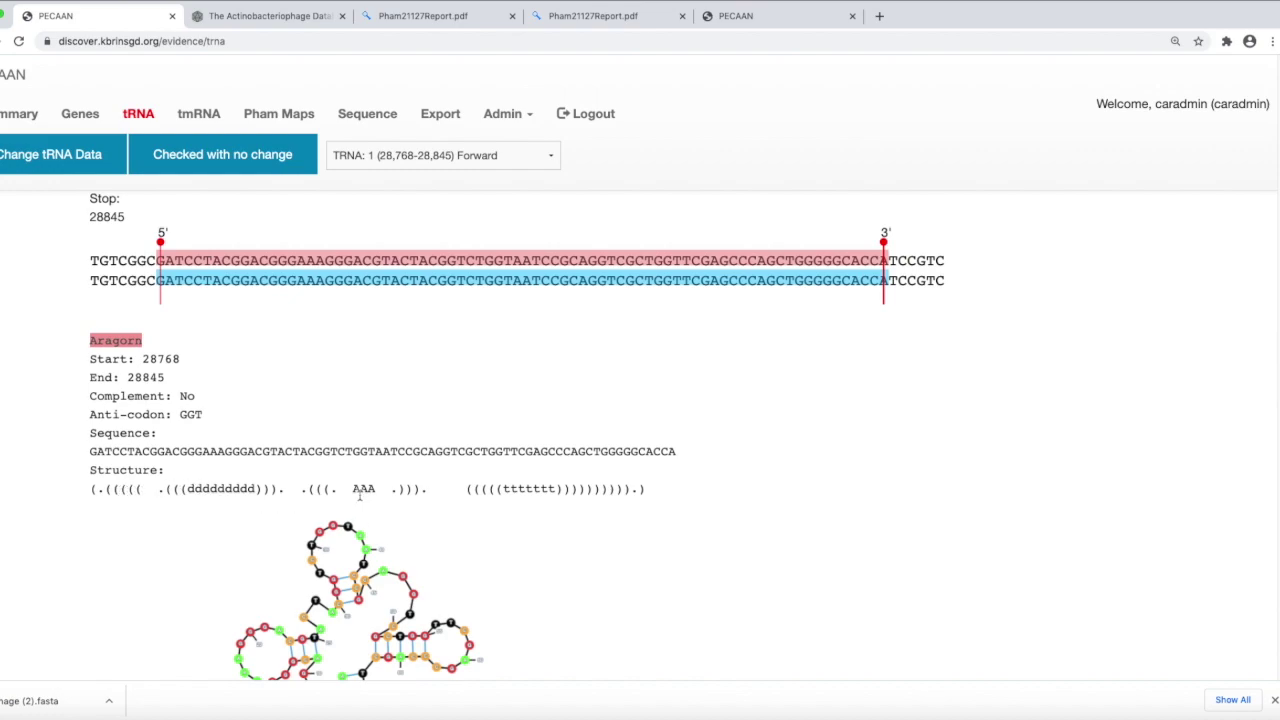
pyautogui.scroll(-2, 1110, 405)
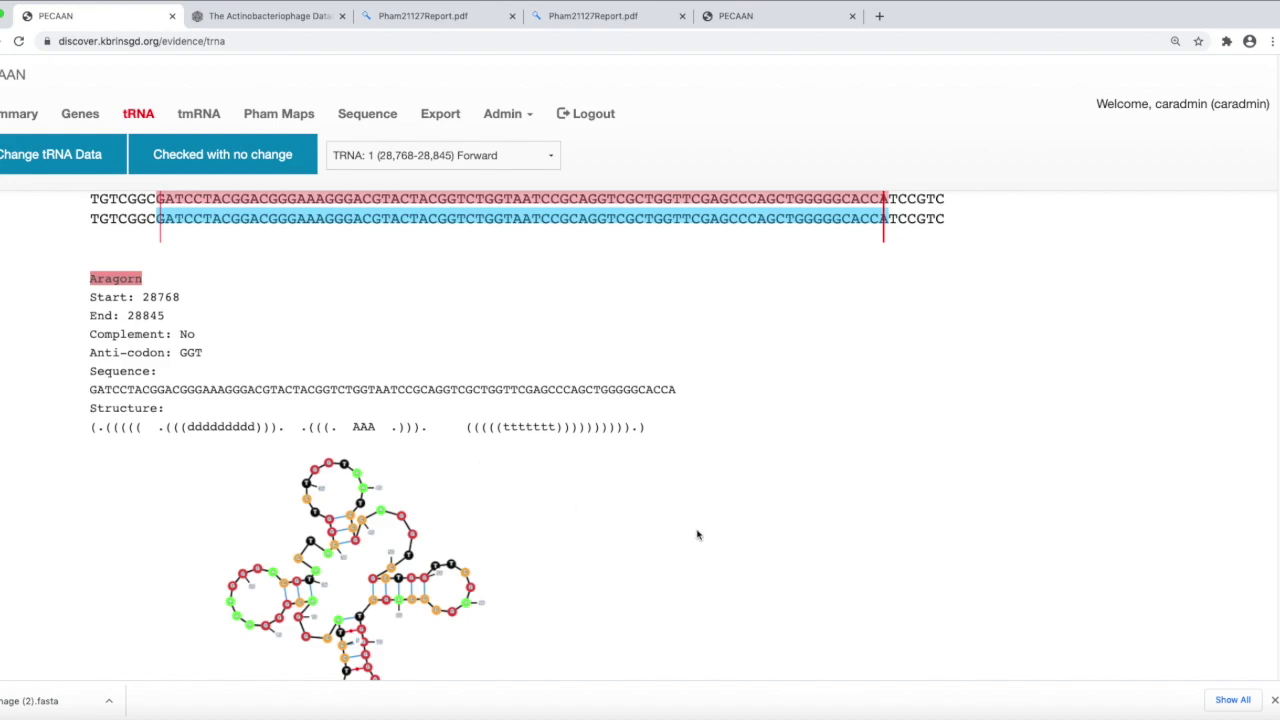
pyautogui.scroll(-3, 890, 442)
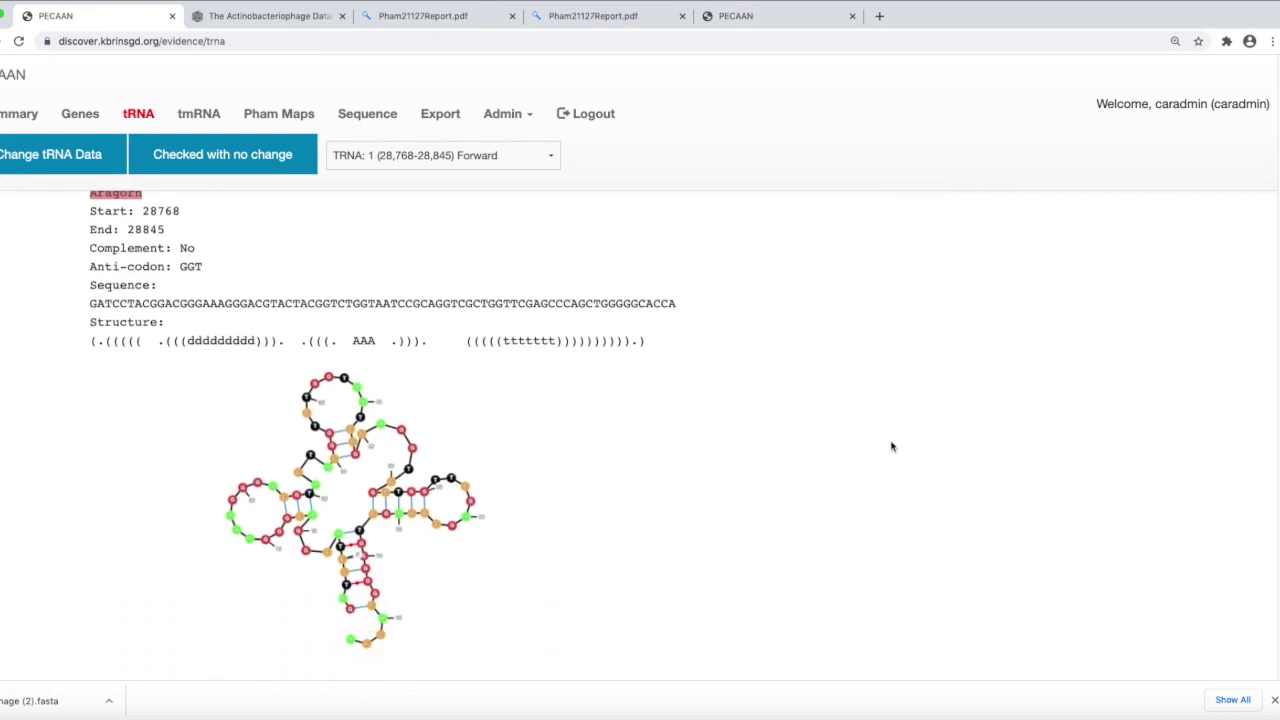
pyautogui.scroll(3, 891, 448)
pyautogui.scroll(-1, 891, 448)
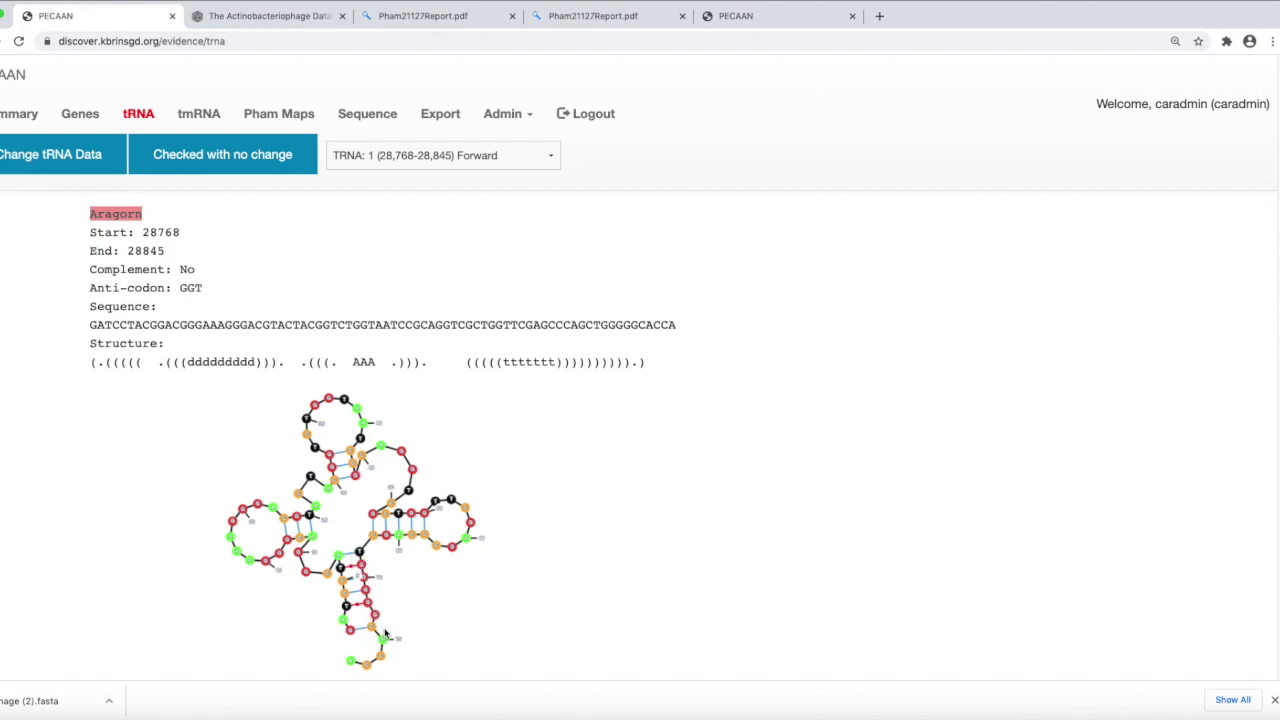
pyautogui.scroll(-1, 825, 439)
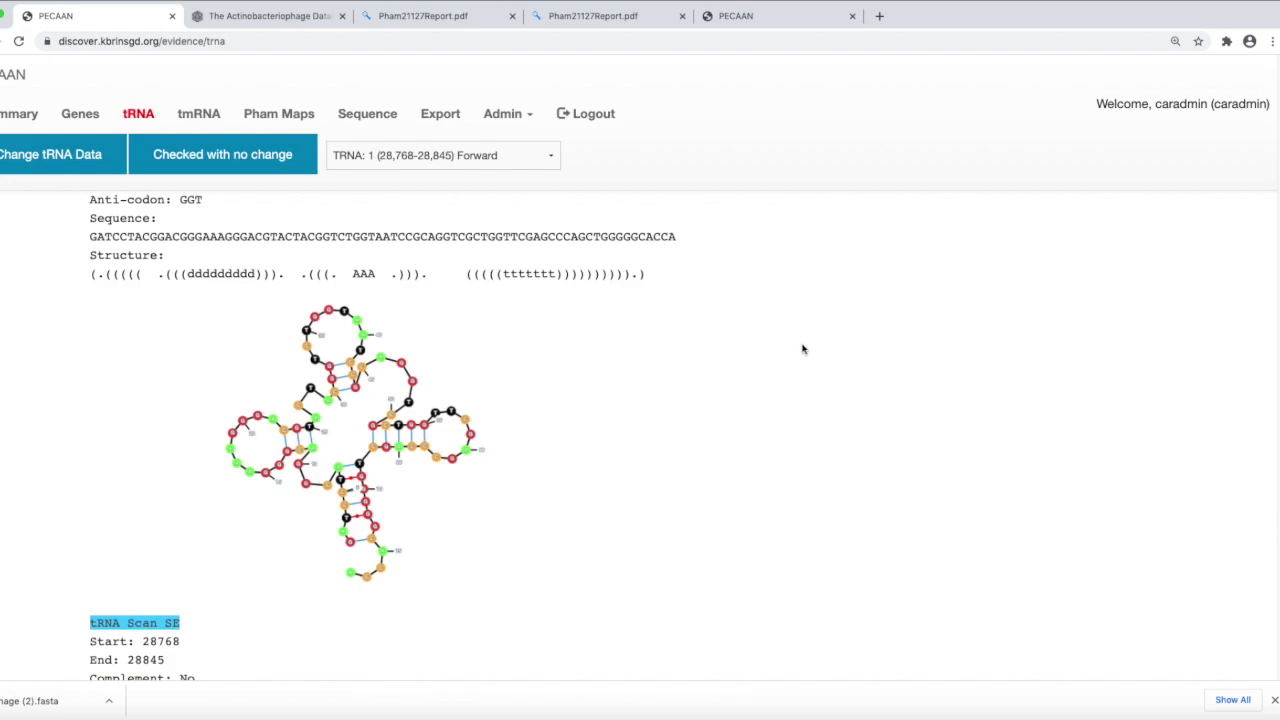
pyautogui.scroll(-1, 817, 409)
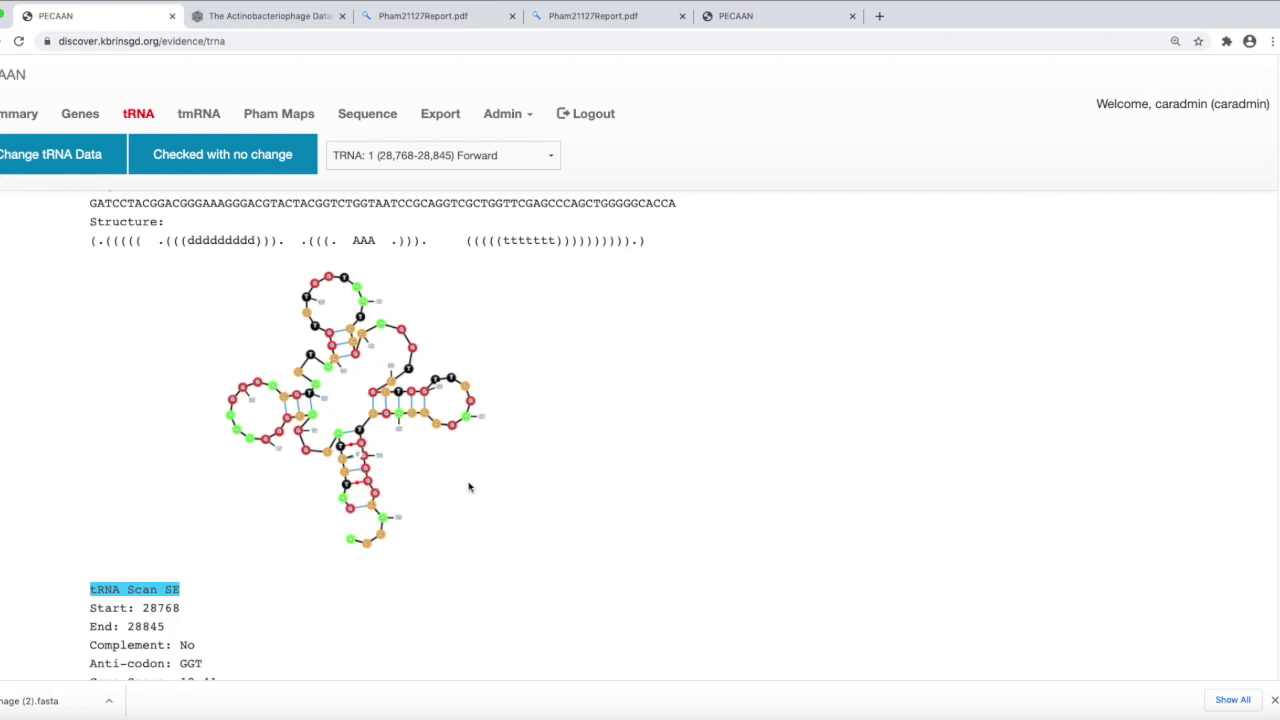
pyautogui.scroll(-1, 926, 503)
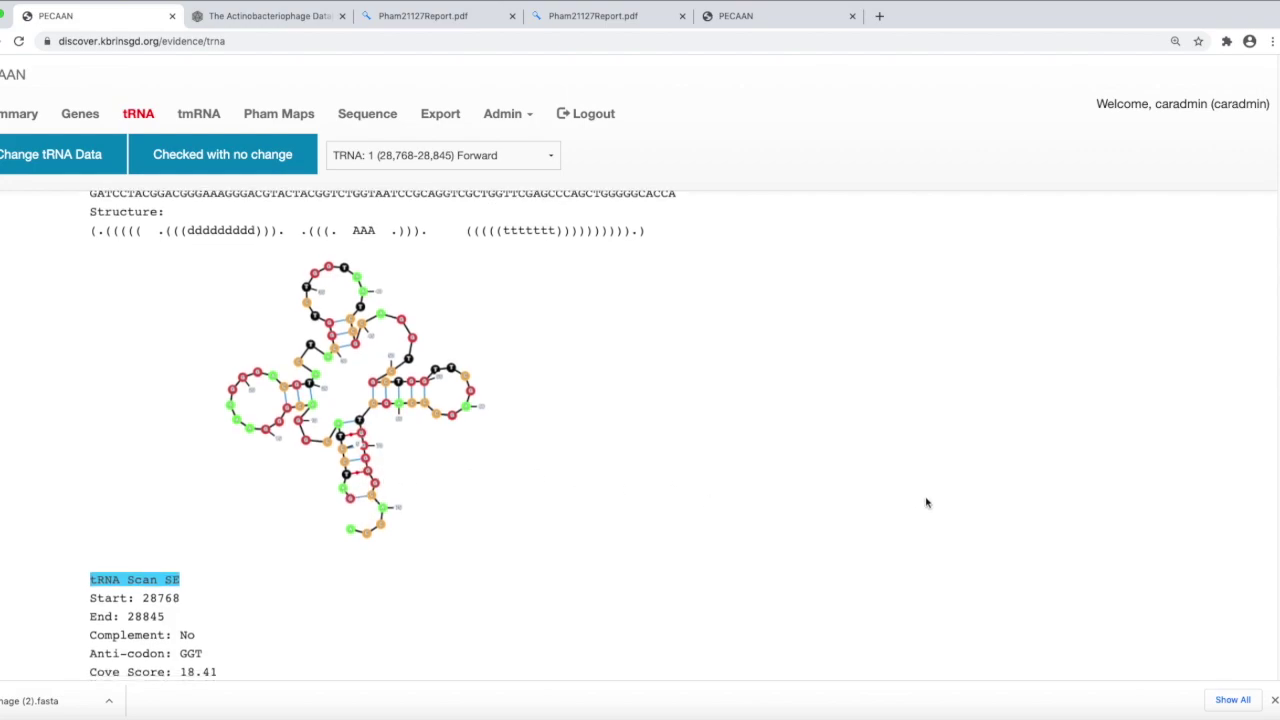
pyautogui.scroll(-3, 926, 503)
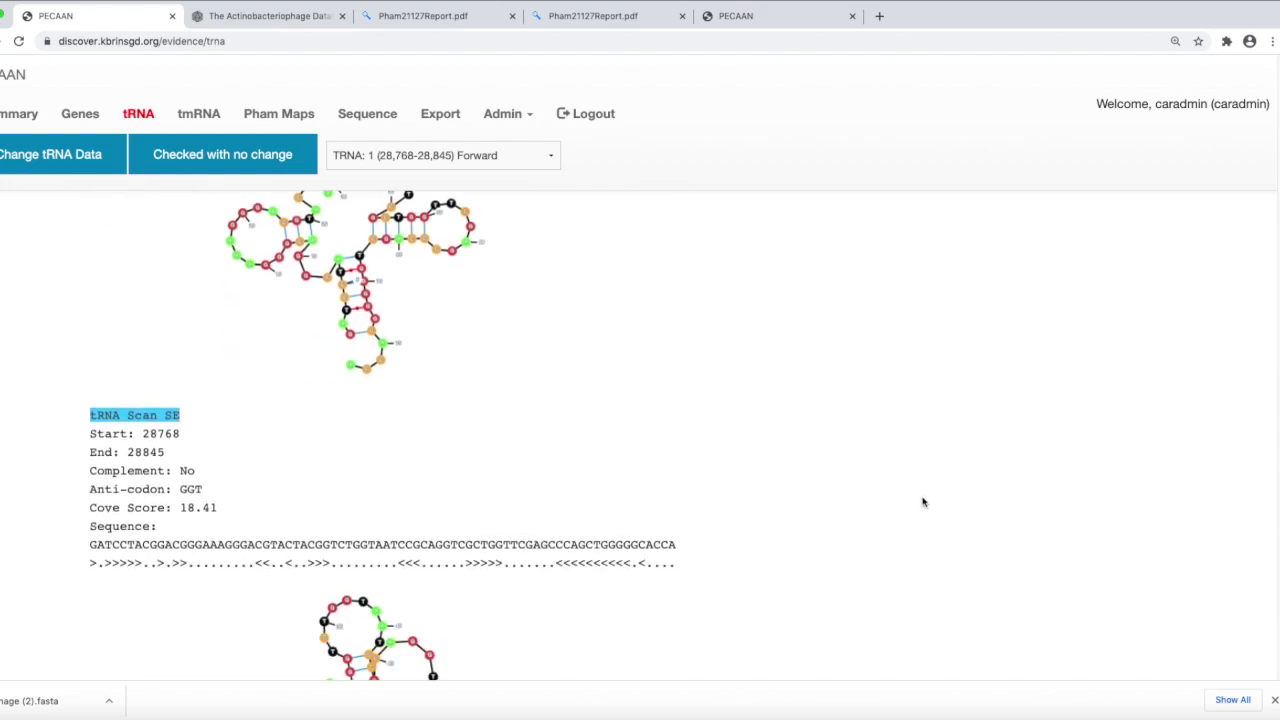
pyautogui.scroll(-1, 924, 498)
pyautogui.scroll(-4, 920, 489)
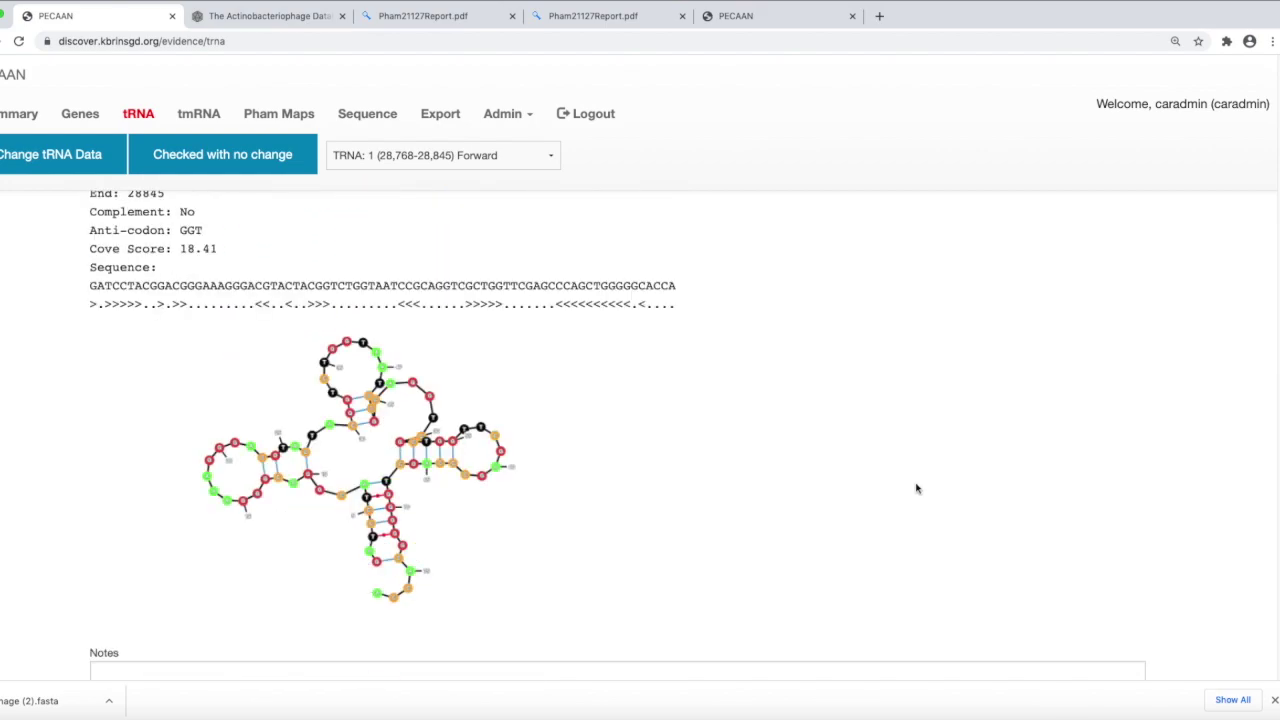
pyautogui.scroll(2, 948, 513)
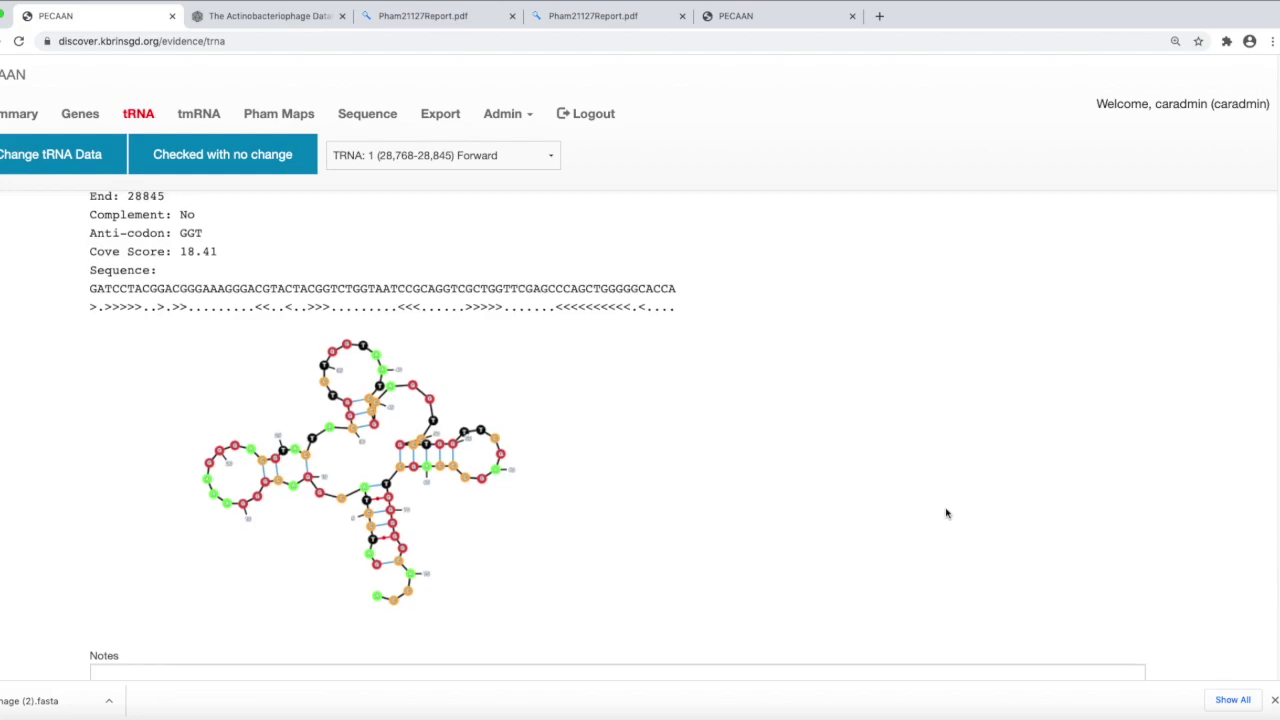
pyautogui.scroll(-3, 831, 508)
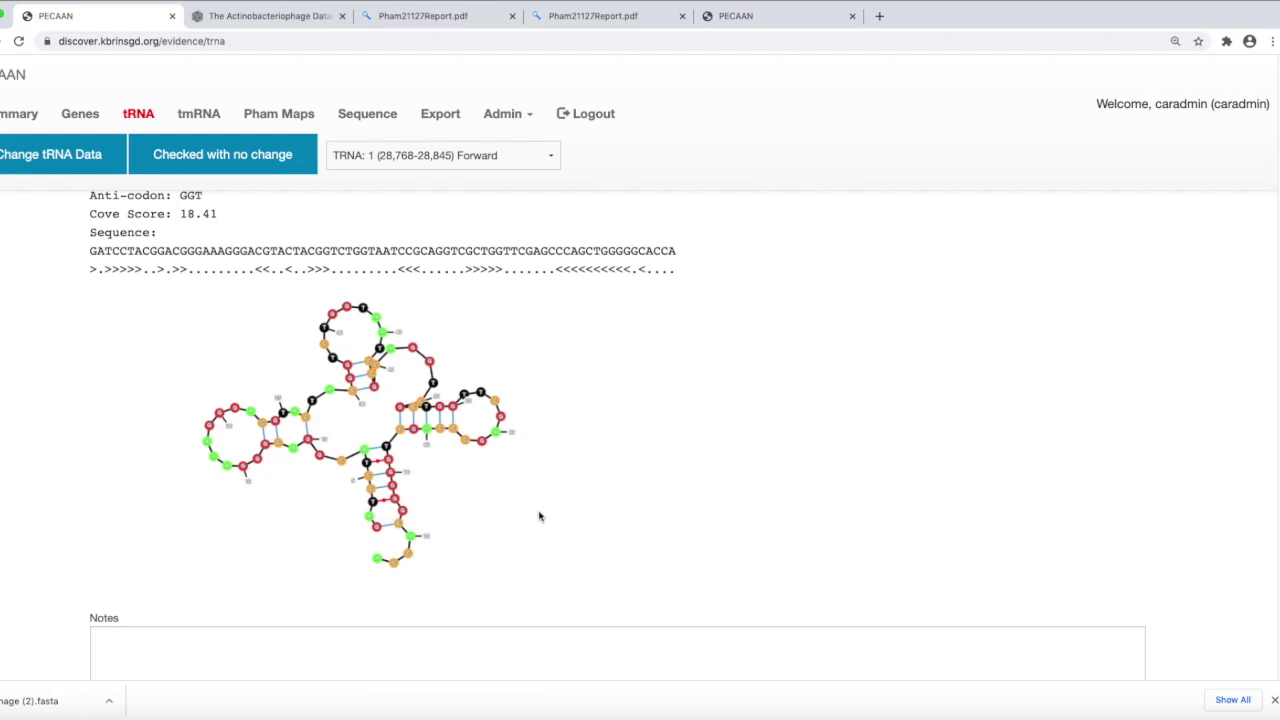
pyautogui.scroll(-1, 946, 405)
pyautogui.scroll(-1, 940, 398)
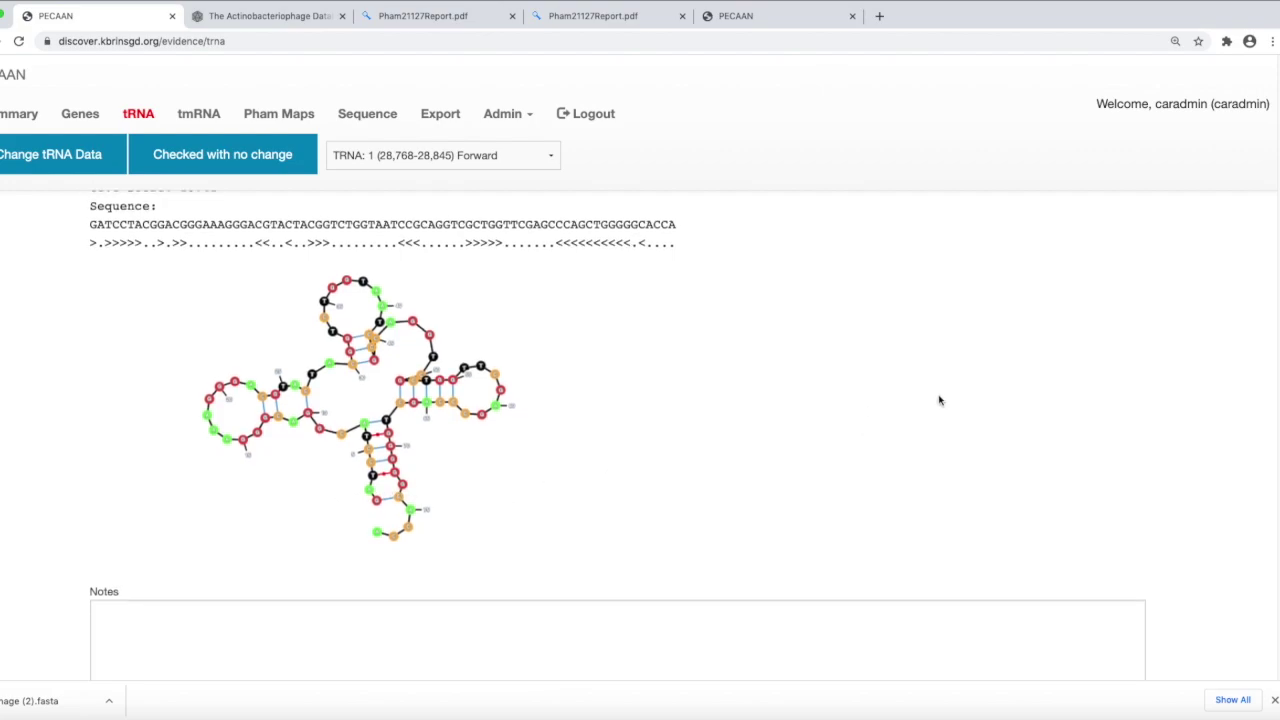
pyautogui.scroll(3, 933, 398)
pyautogui.scroll(3, 933, 398)
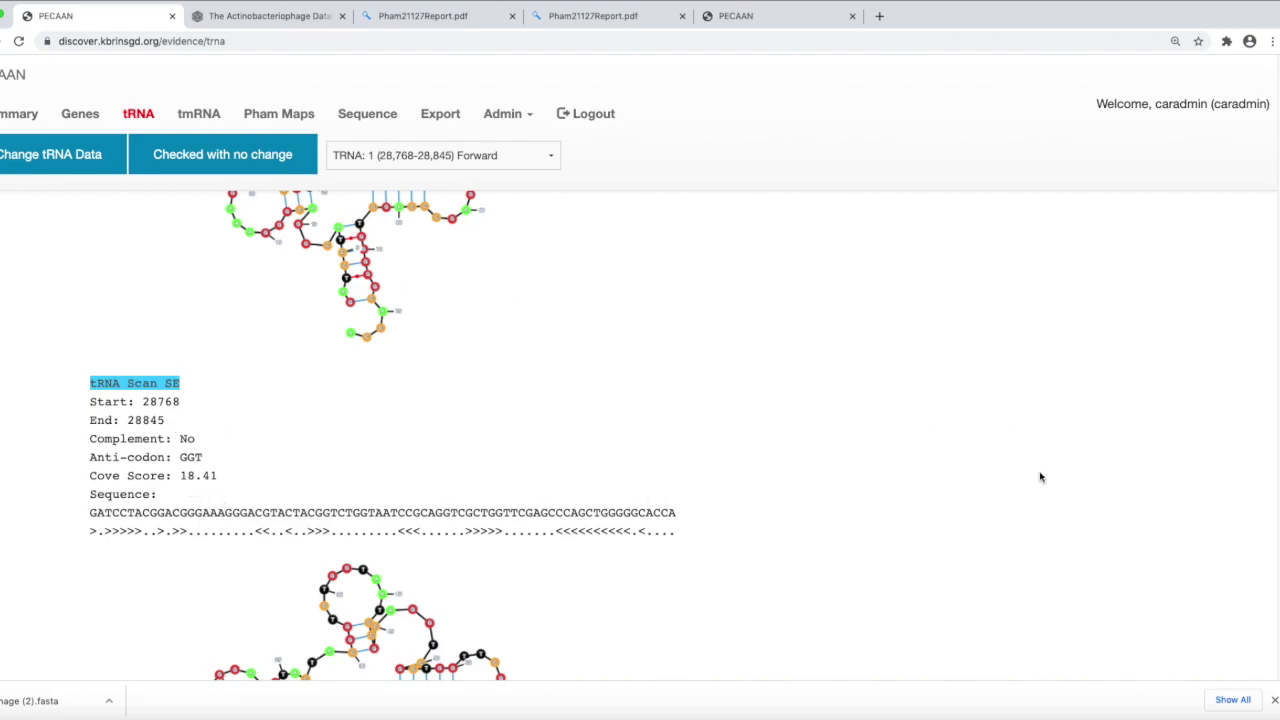
pyautogui.scroll(5, 1040, 477)
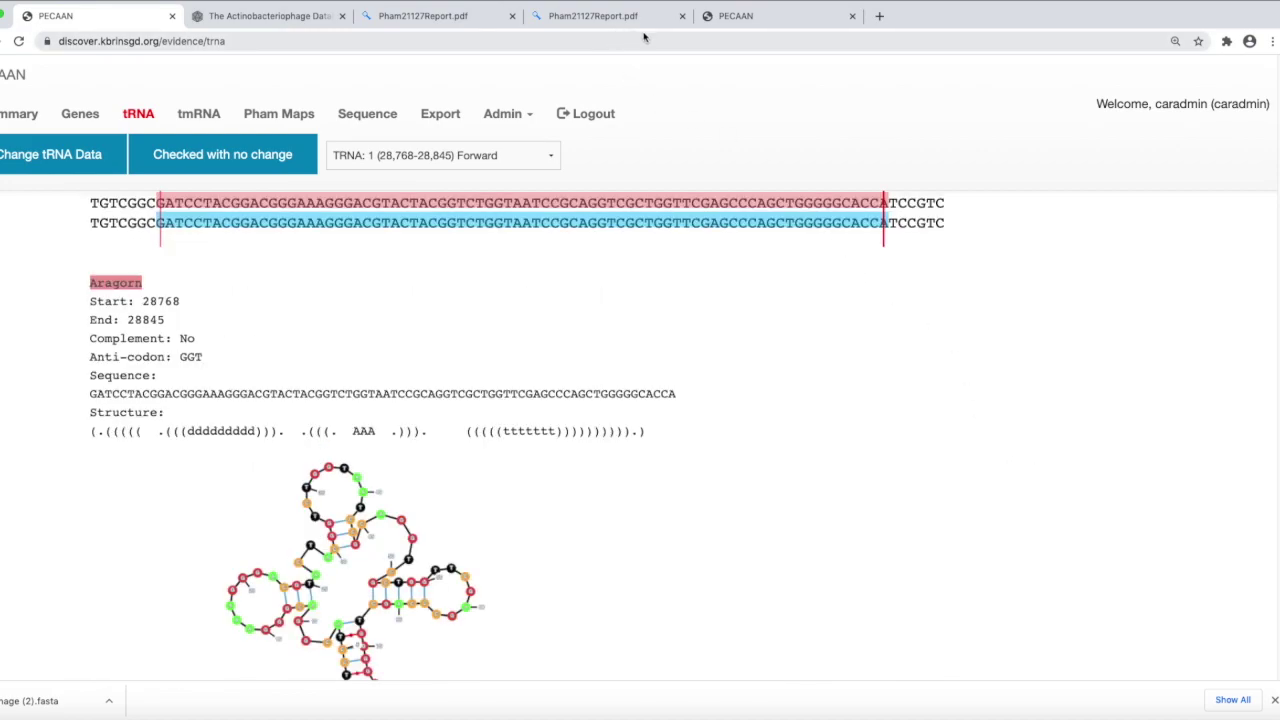
pyautogui.click(740, 16)
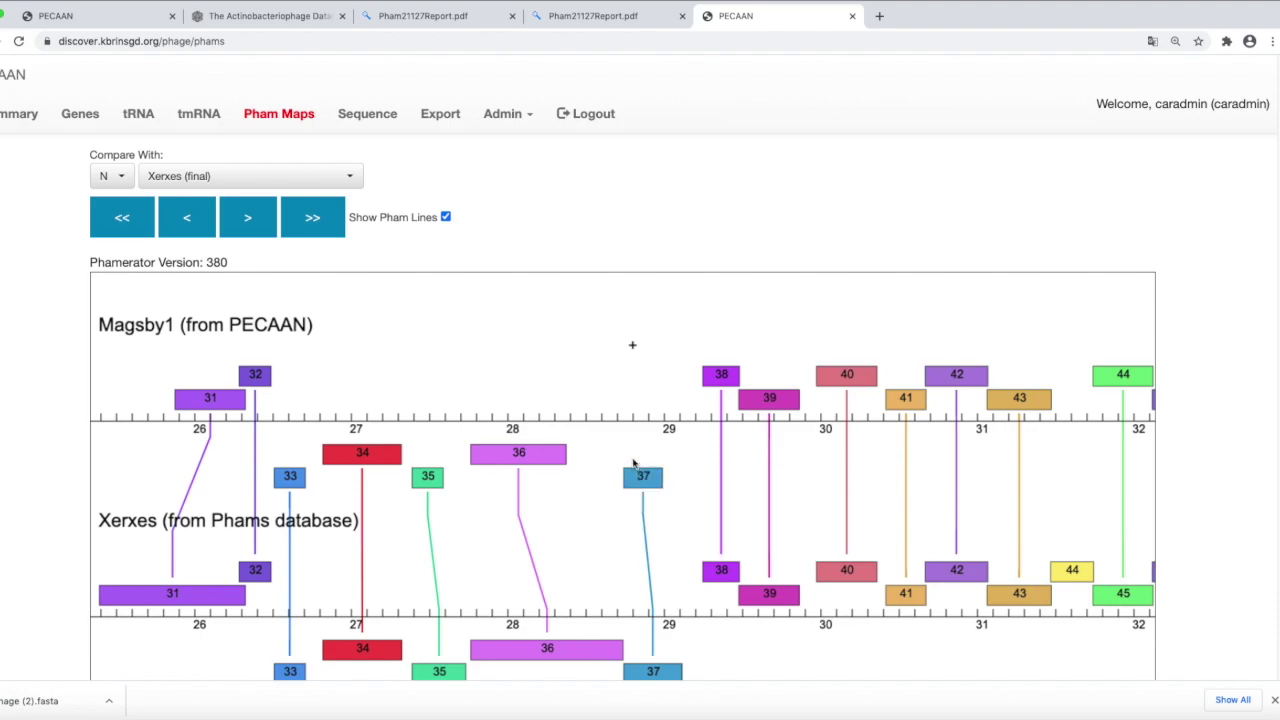
# Inspect gene 37: Xerxes immunity repressor in Pham 15431 near 29 kbp, with no Magsby1 counterpart
pyautogui.moveTo(634, 484)
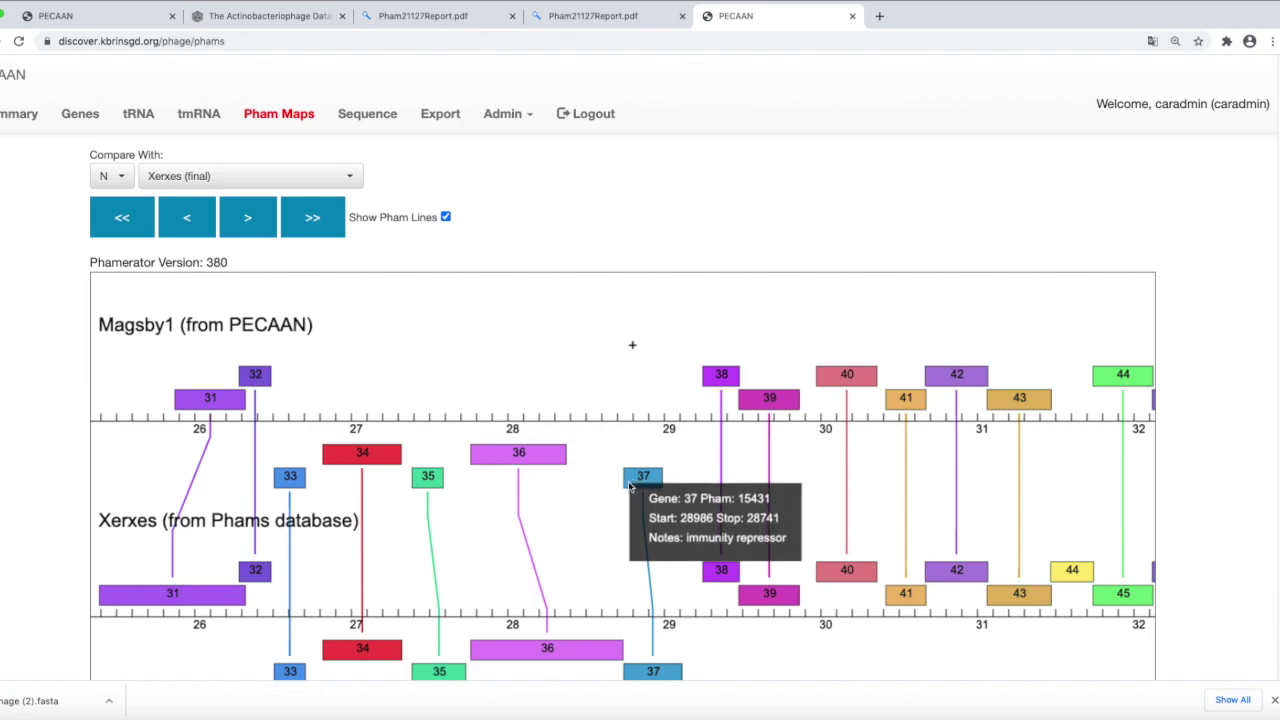
pyautogui.moveTo(667, 675)
pyautogui.scroll(-2, 667, 675)
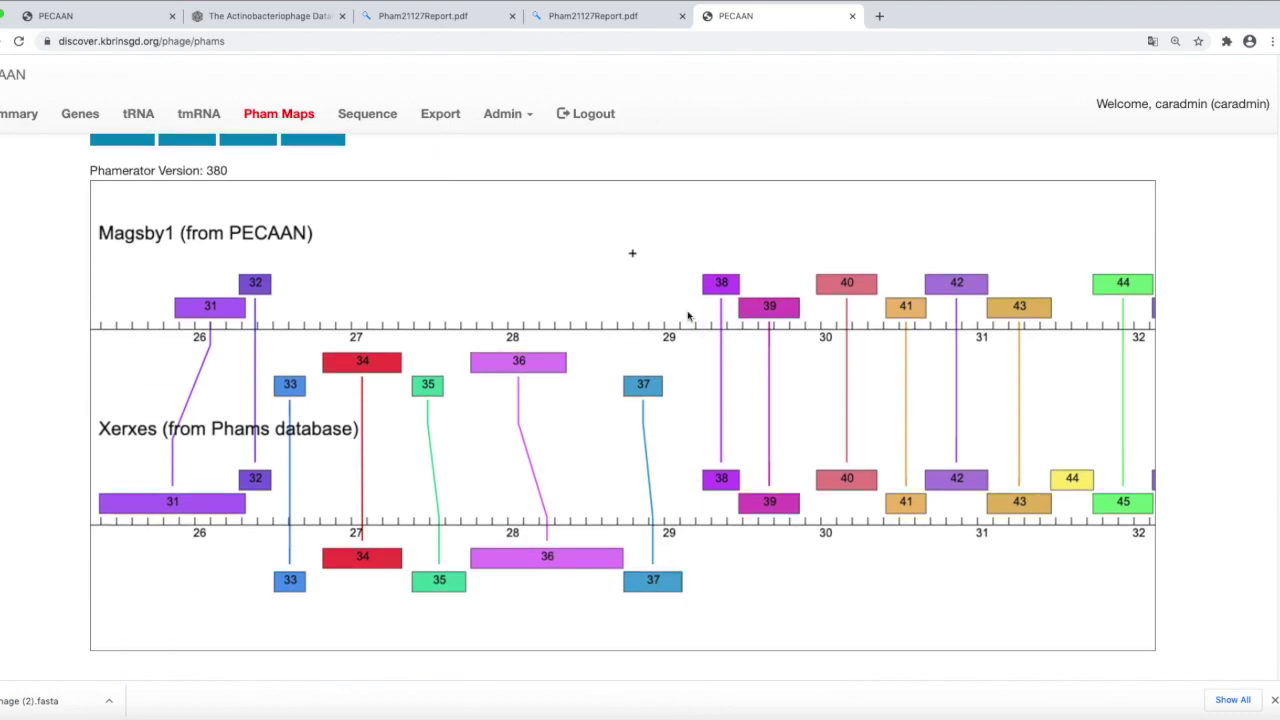
pyautogui.scroll(1, 710, 245)
pyautogui.scroll(2, 703, 240)
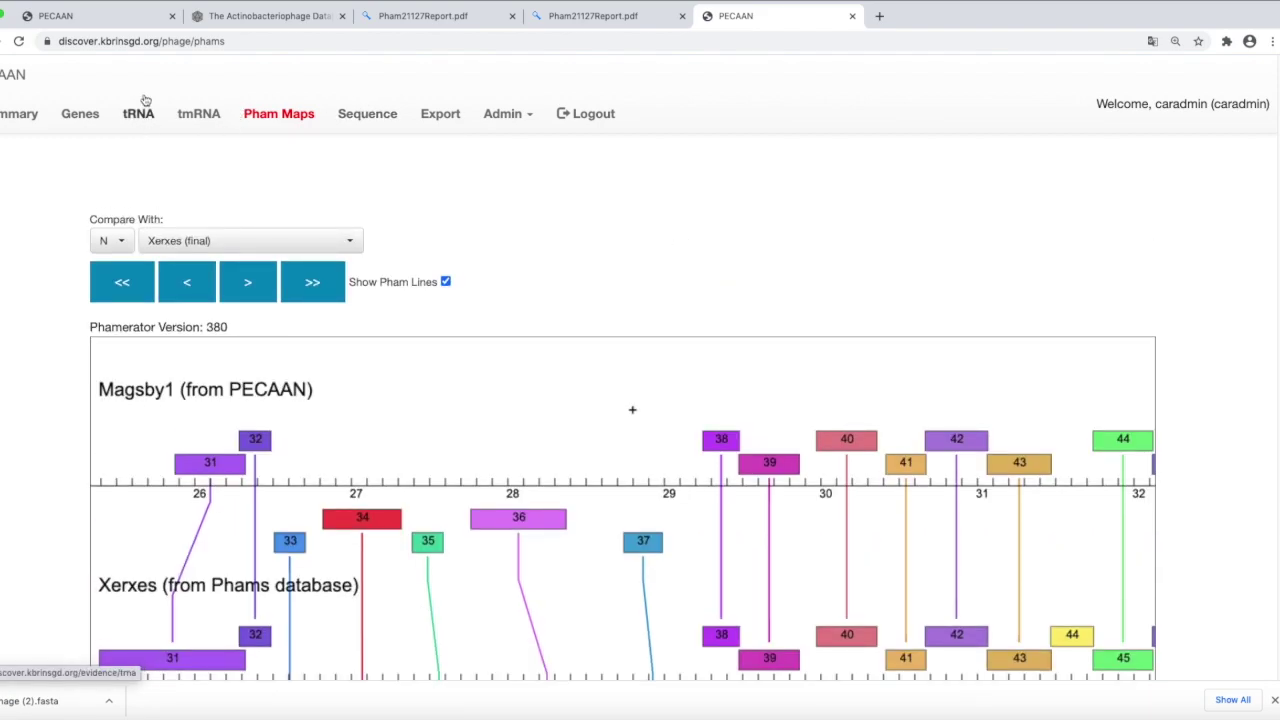
# Uncheck 'tRNA Included' for Magsby1 tRNA 1 (28,768–28,845) and save it with 'Change tRNA Data'
pyautogui.click(140, 16)
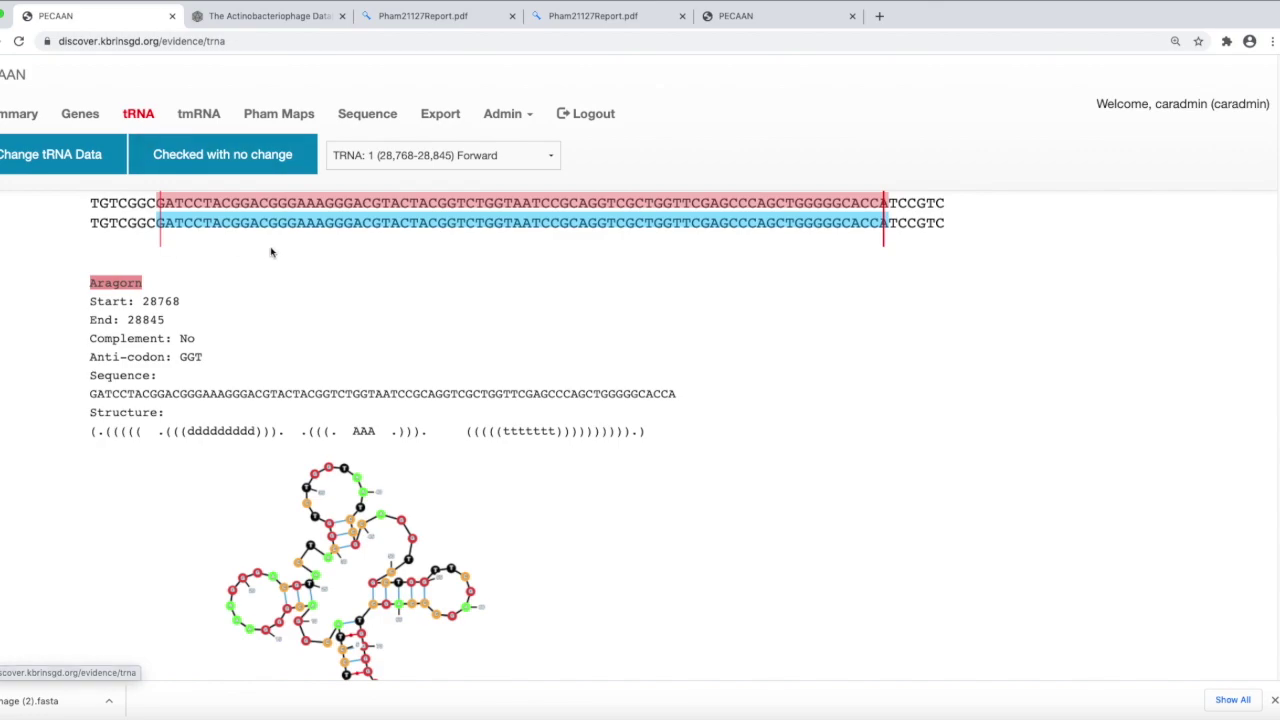
pyautogui.scroll(5, 1062, 278)
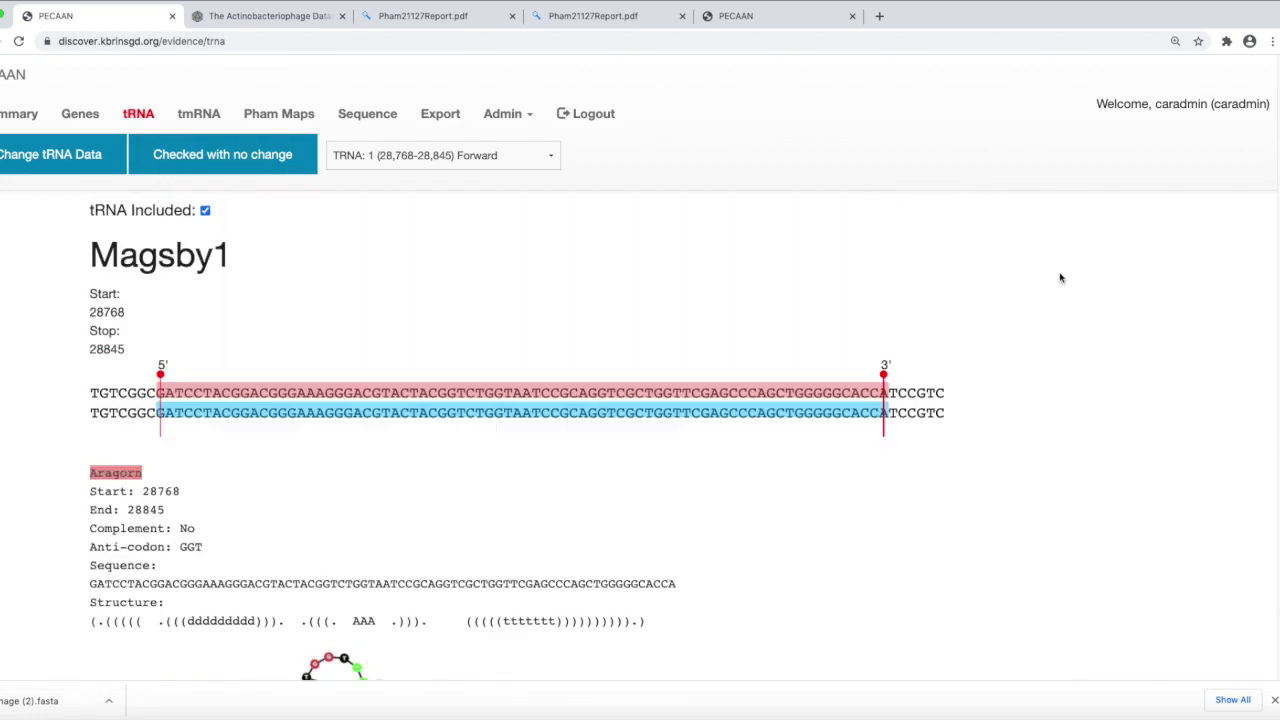
pyautogui.scroll(2, 1060, 278)
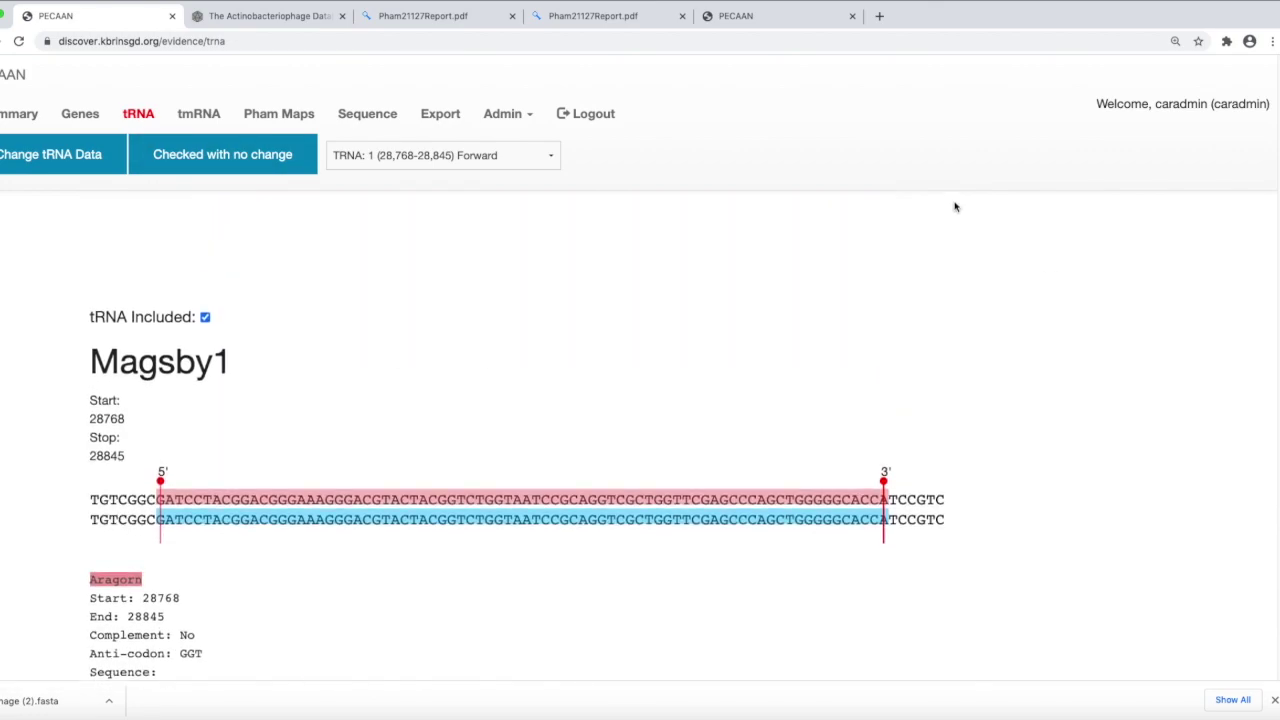
pyautogui.click(205, 317)
pyautogui.click(45, 160)
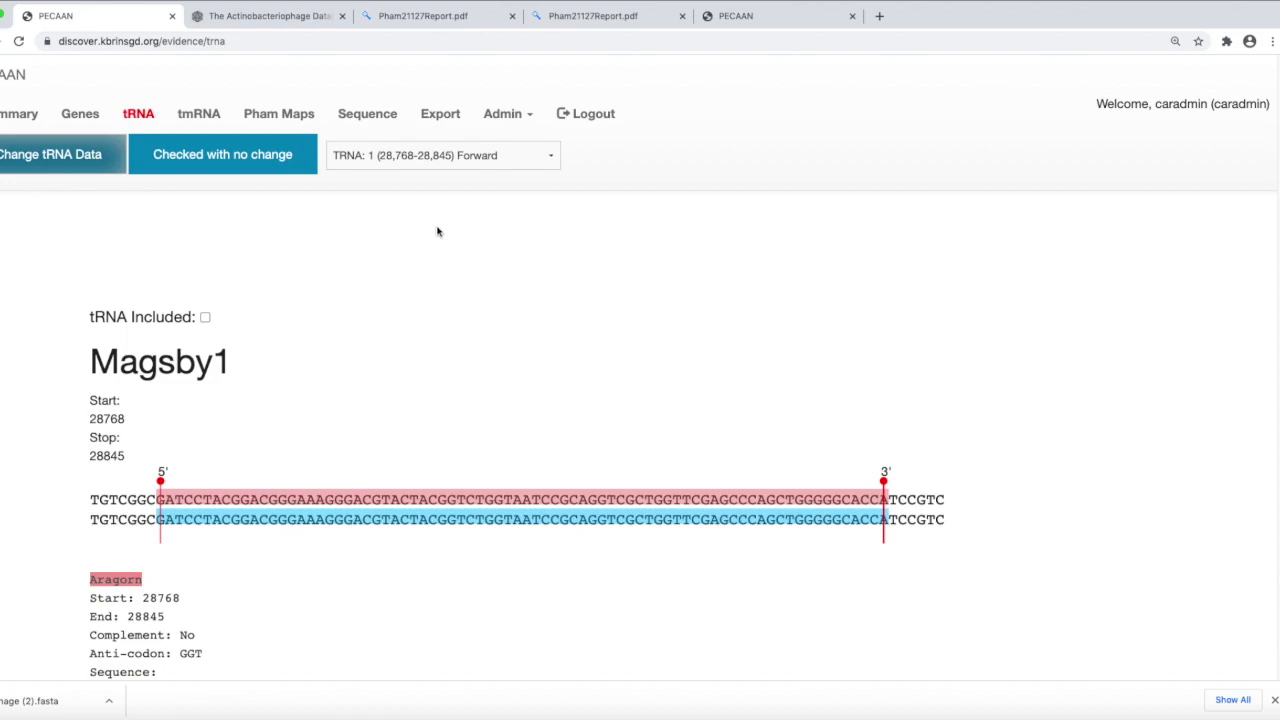
# Reload the Pham Maps page to show Magsby1's map alone, then return to the slides
pyautogui.click(722, 18)
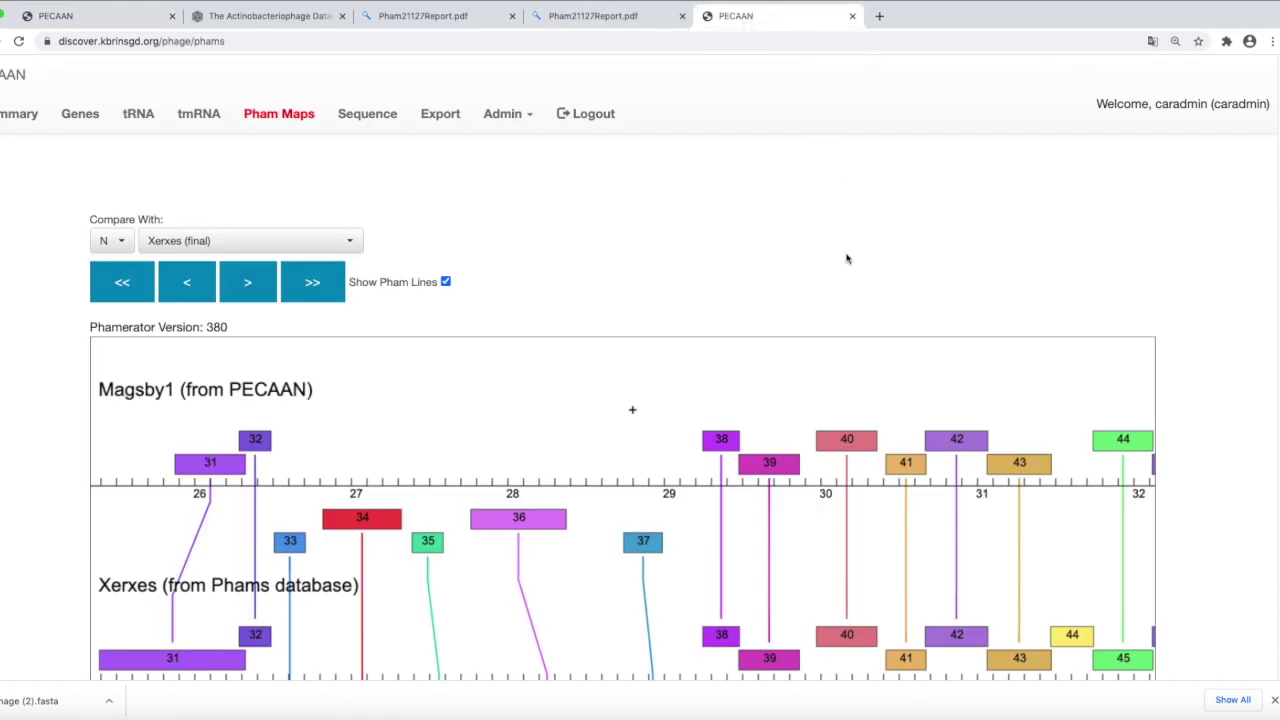
pyautogui.press('F5')
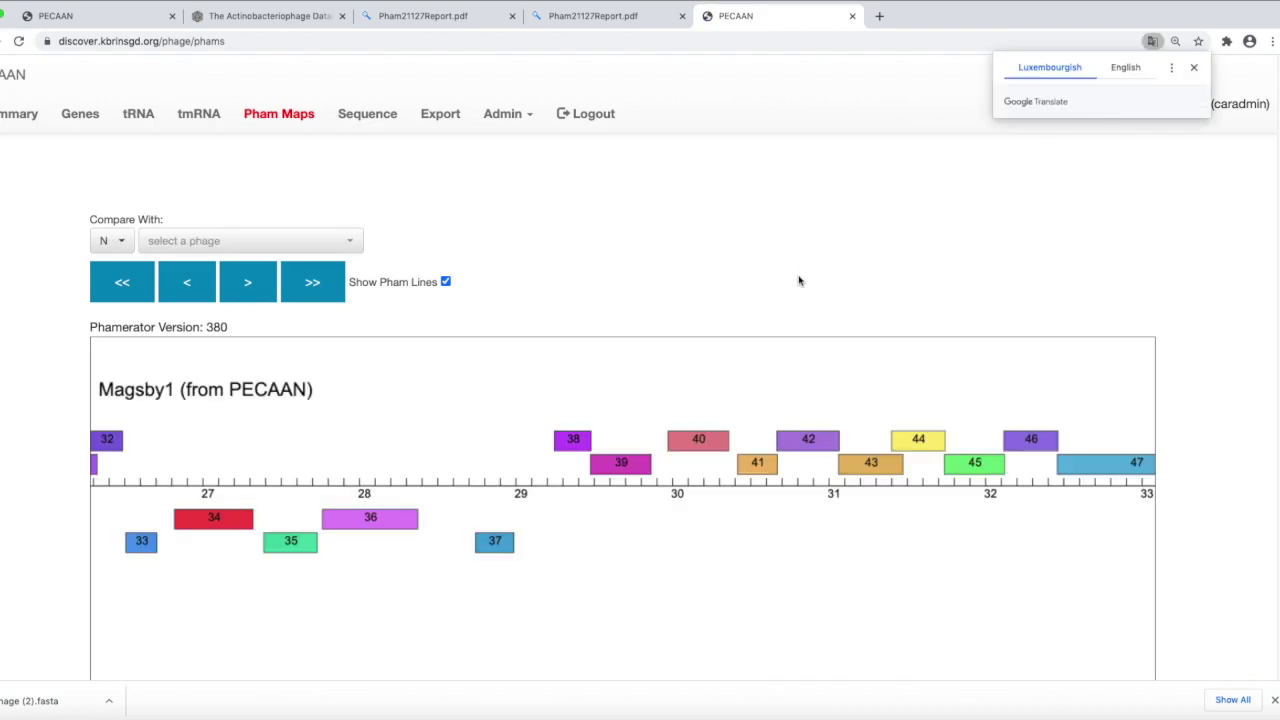
pyautogui.scroll(-1, 746, 389)
pyautogui.scroll(-1, 746, 389)
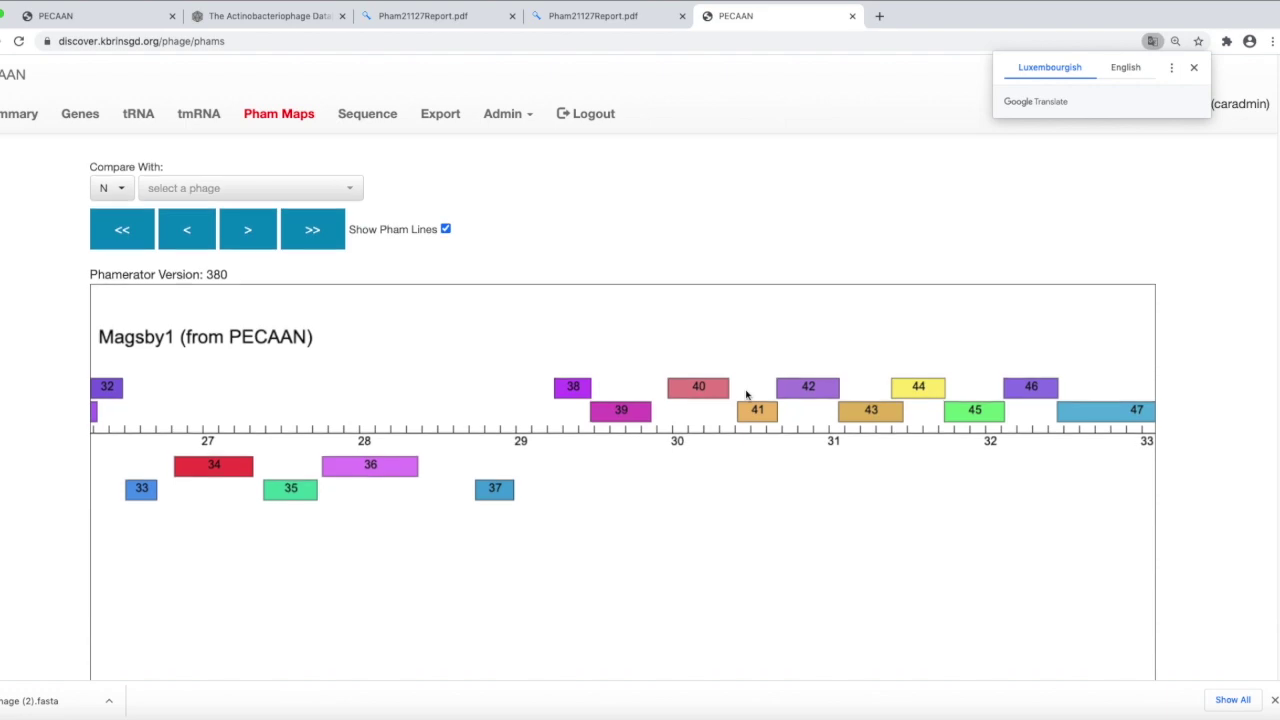
pyautogui.scroll(-1, 748, 392)
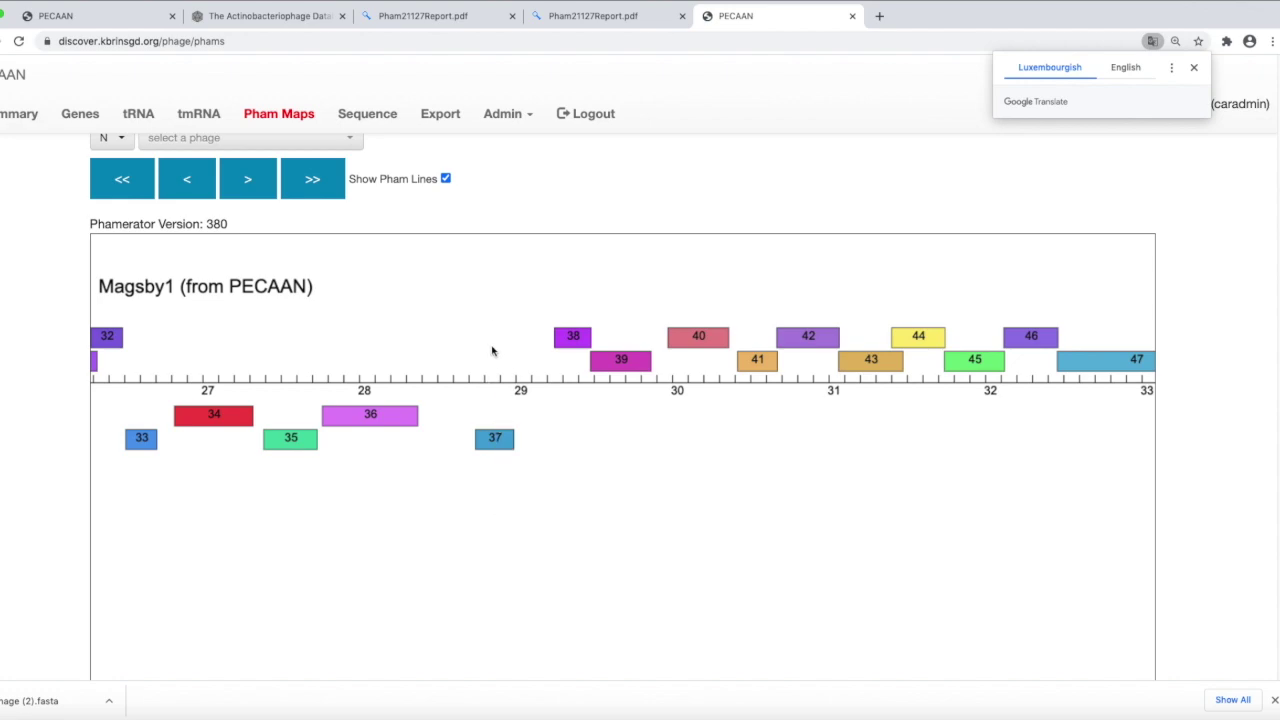
pyautogui.scroll(1, 494, 350)
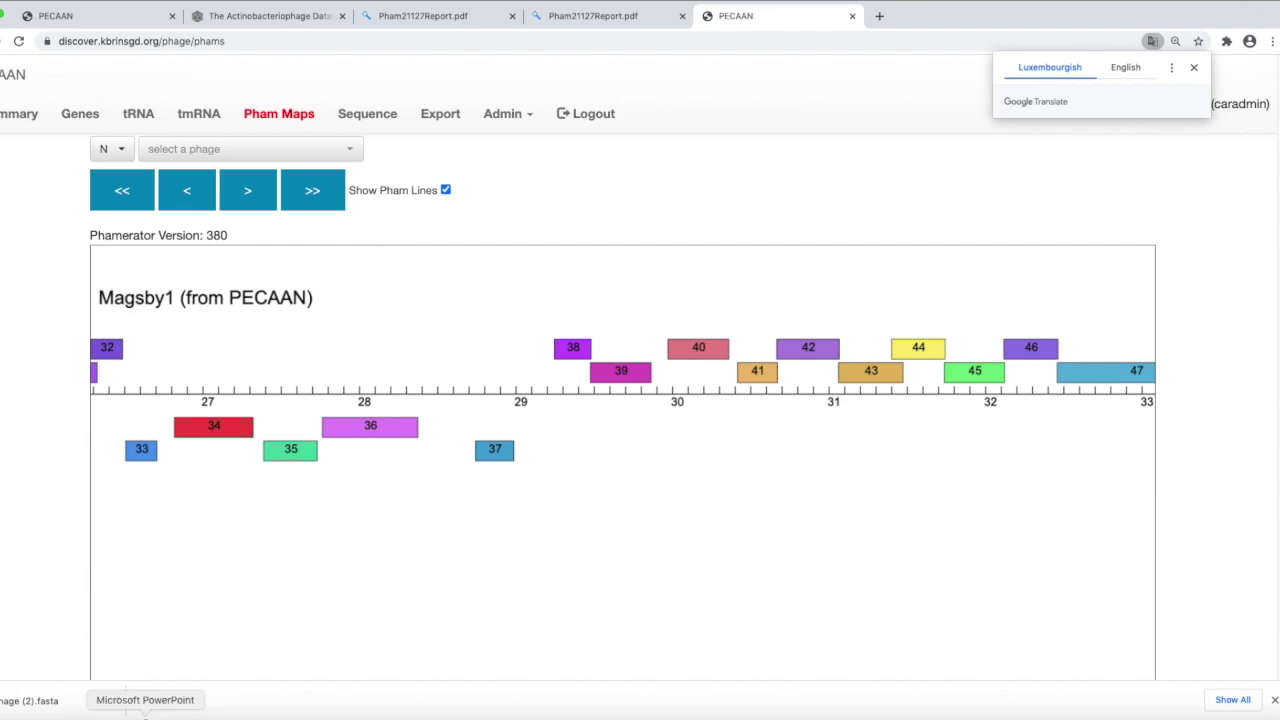
pyautogui.click(145, 716)
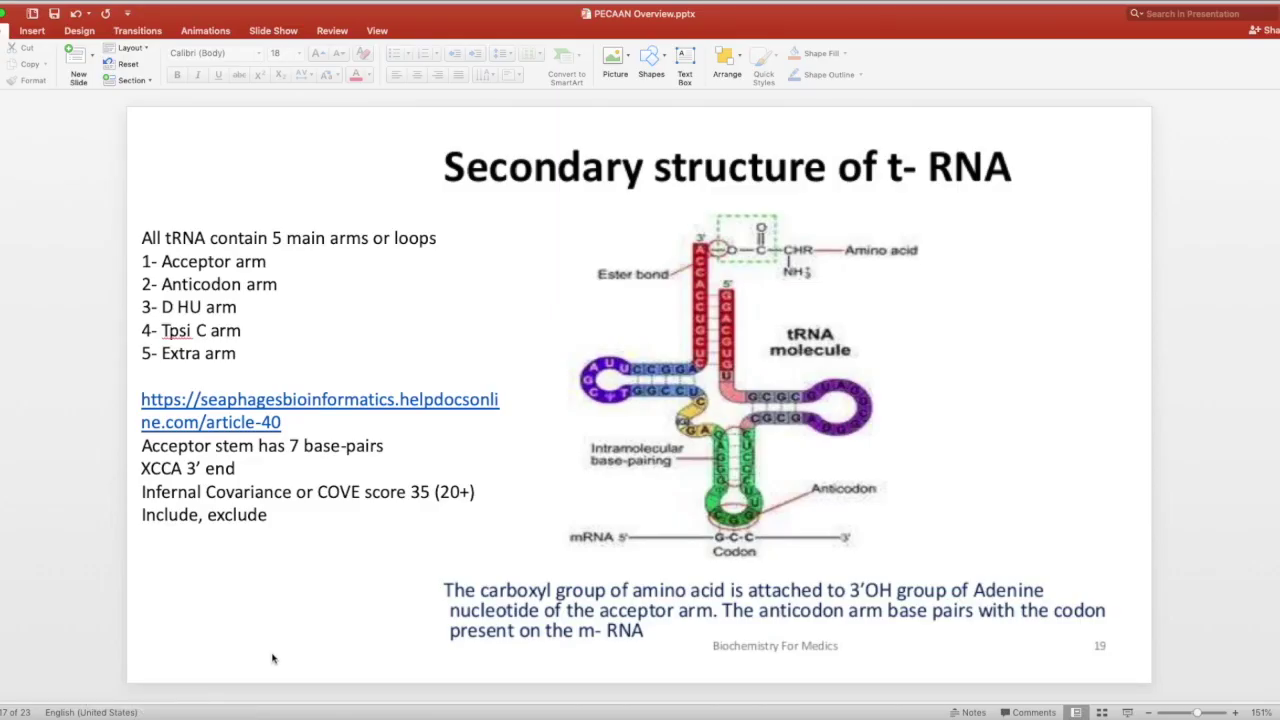
# Advance to the tmRNA dual tRNA/mRNA-properties slide, then go back to PECAAN in Chrome
pyautogui.press('Down')
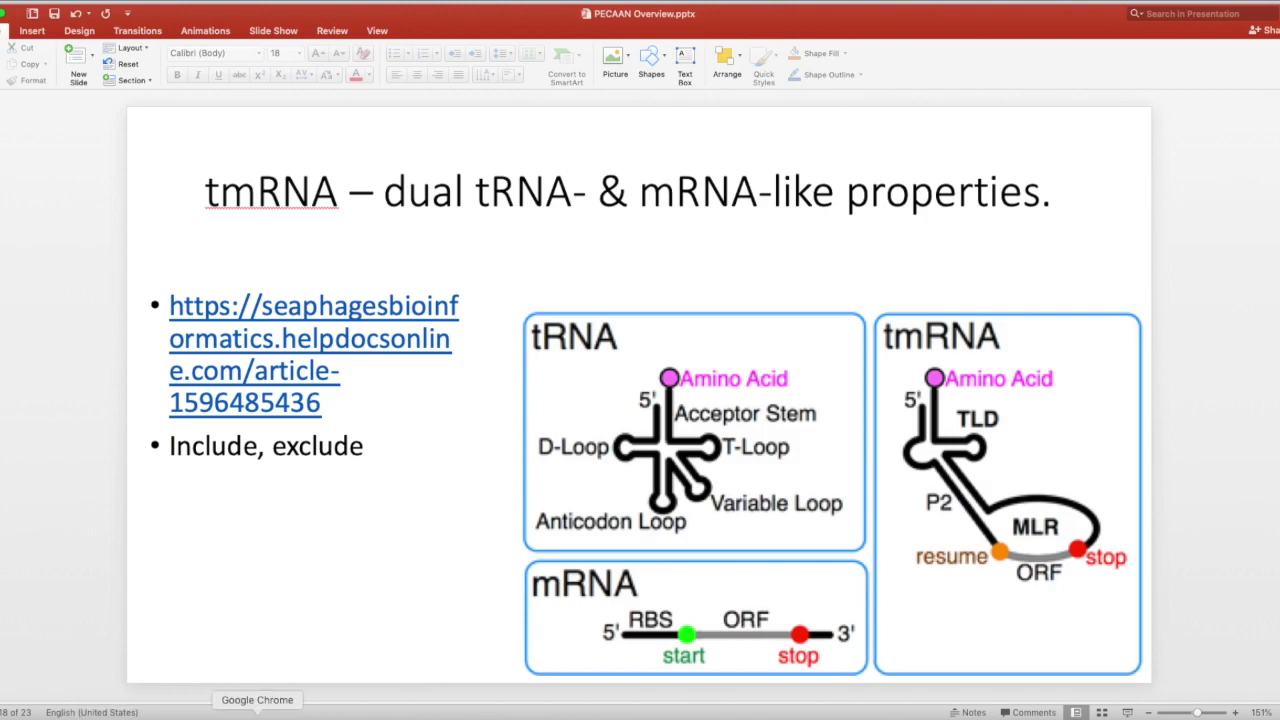
pyautogui.click(257, 712)
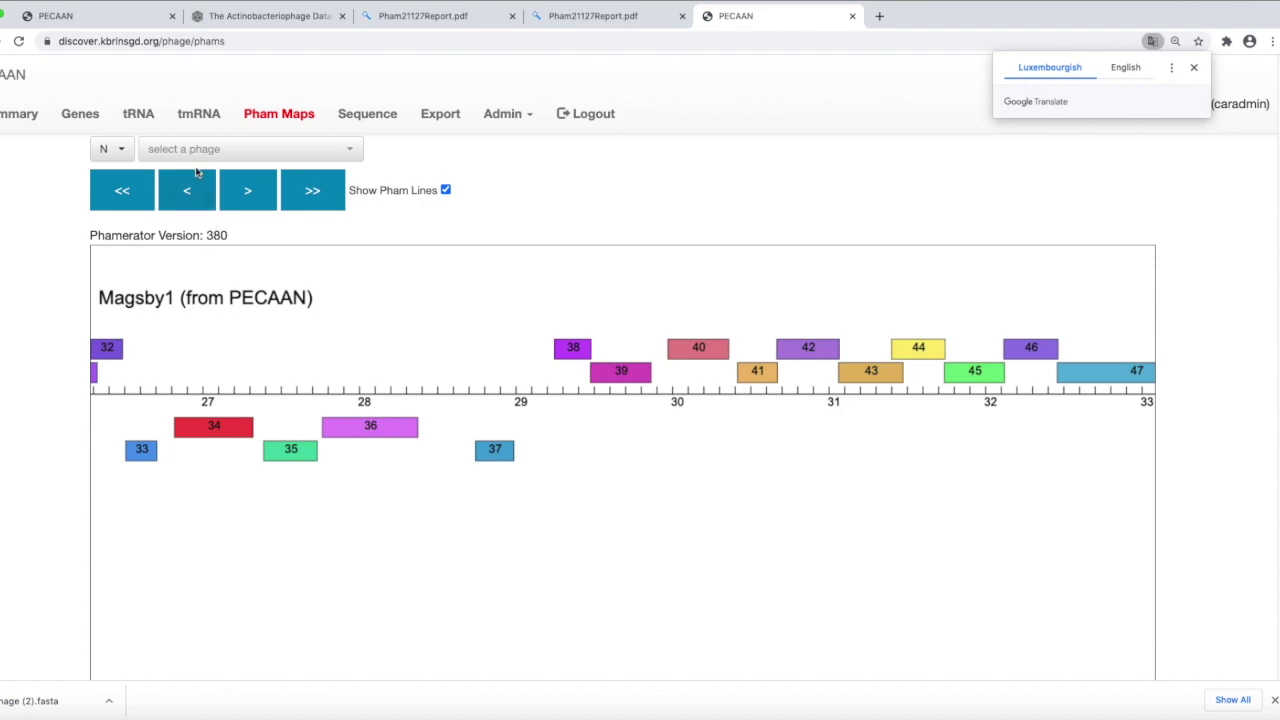
# Open Magsby1's tmRNA evidence page and review its empty Aragorn start, end and tag fields
pyautogui.click(194, 115)
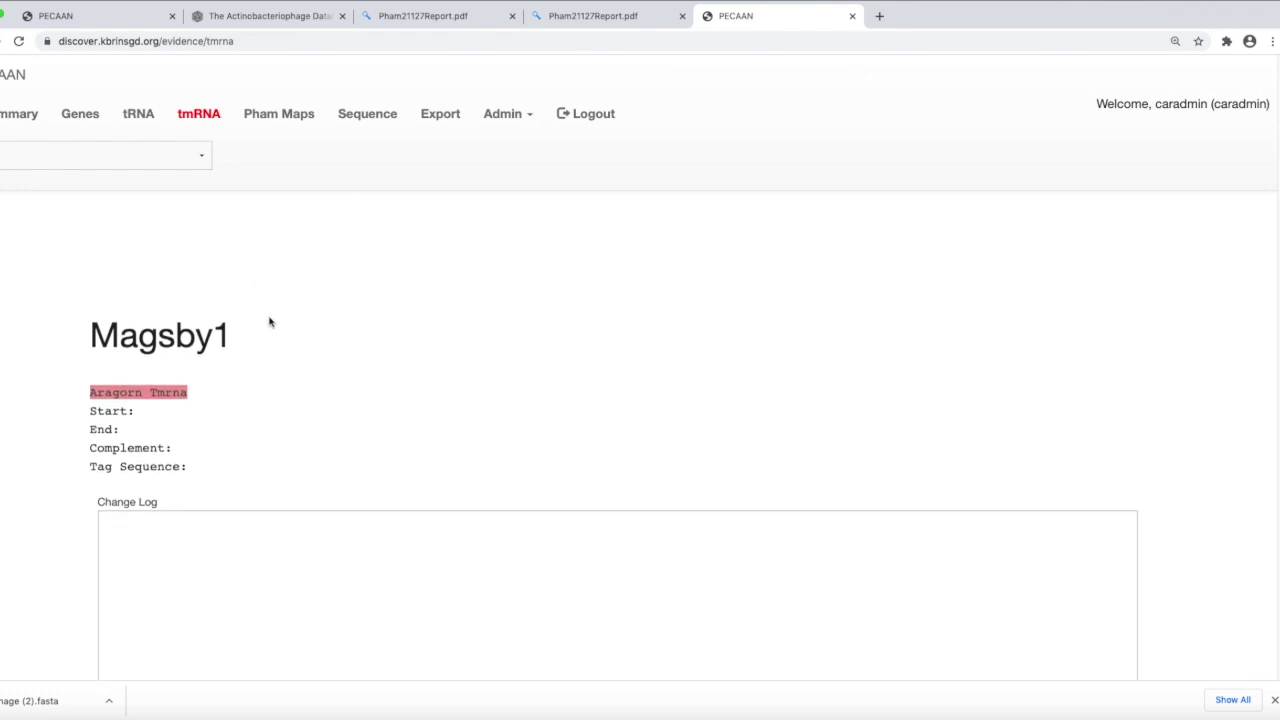
pyautogui.scroll(-1, 300, 322)
pyautogui.scroll(-2, 306, 303)
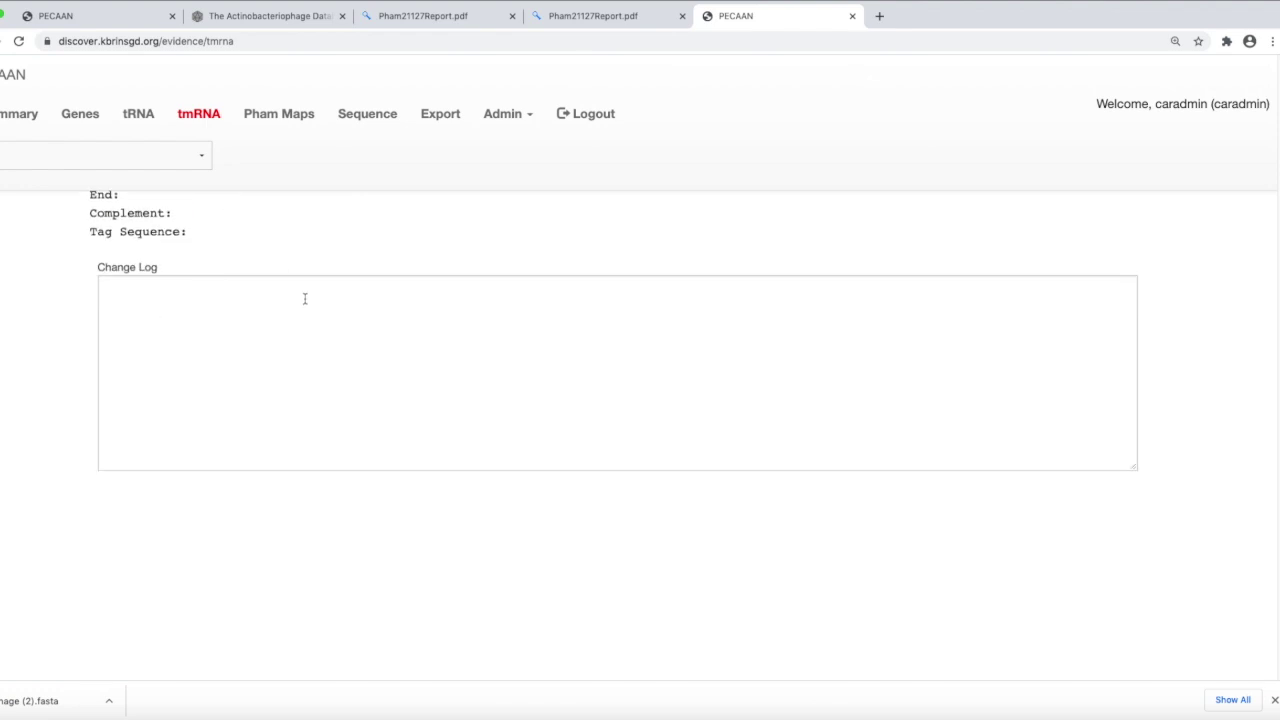
pyautogui.scroll(4, 305, 300)
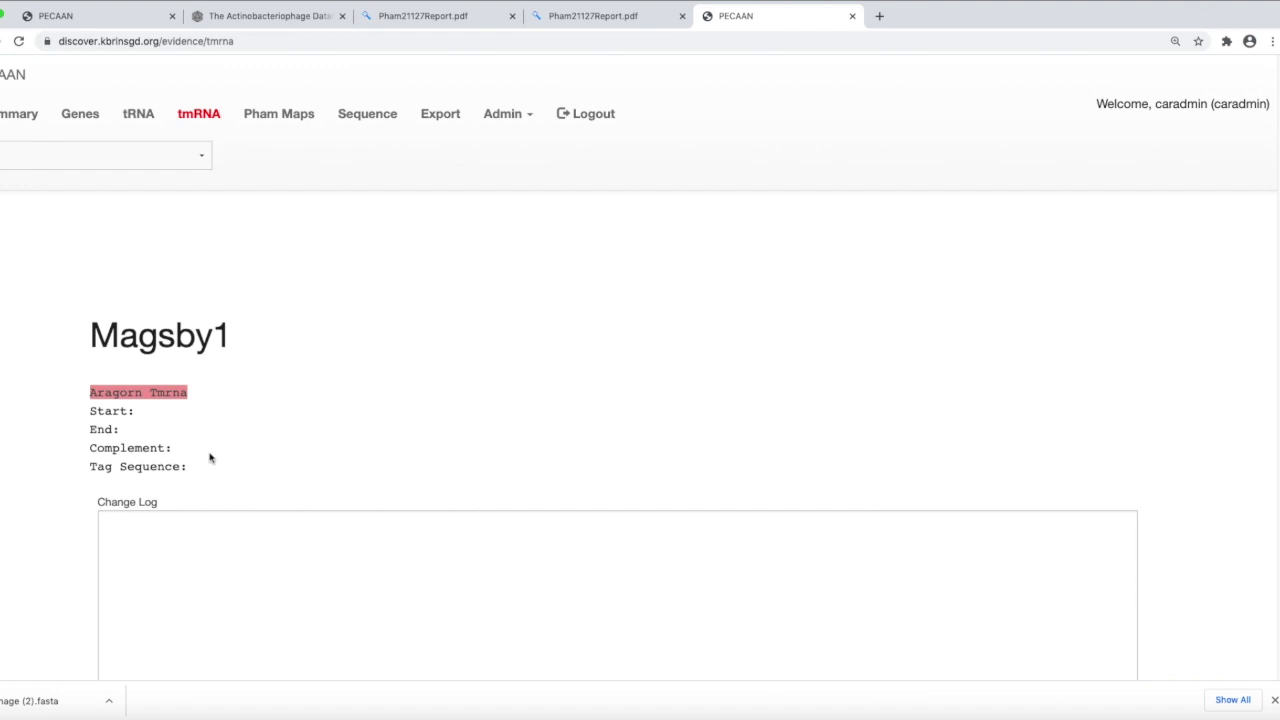